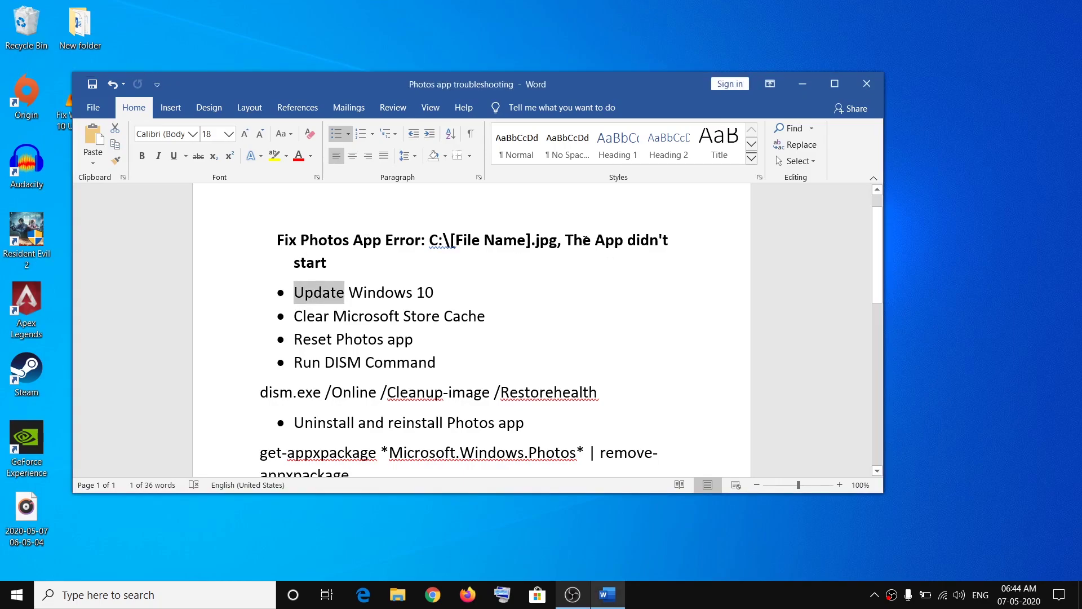
Highlight the checklist heading and the 'Update Windows' item in Word
drag(585, 240, 648, 256)
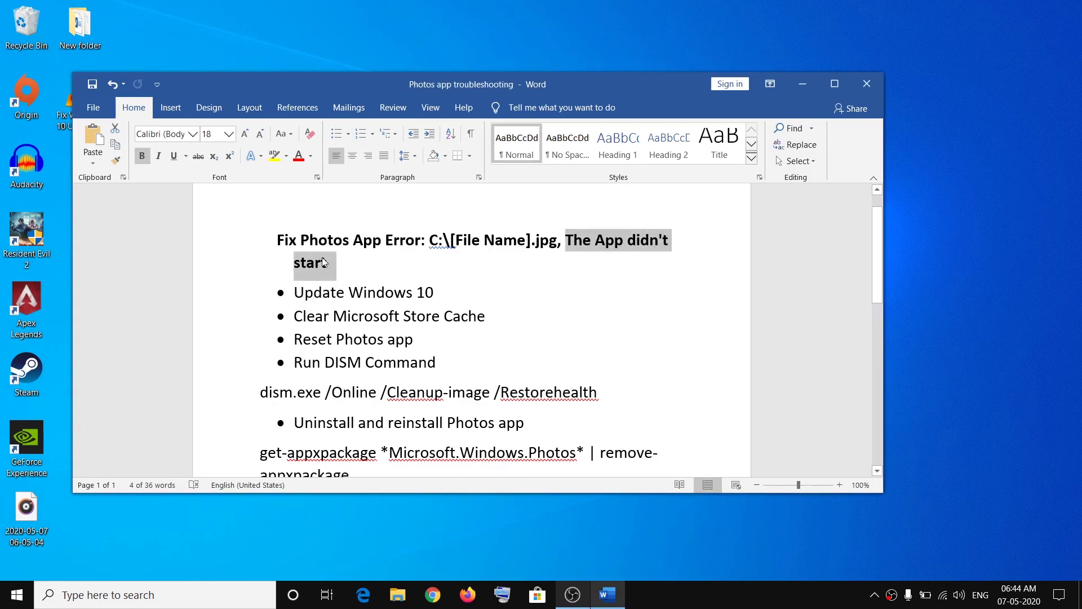
triple_click(346, 263)
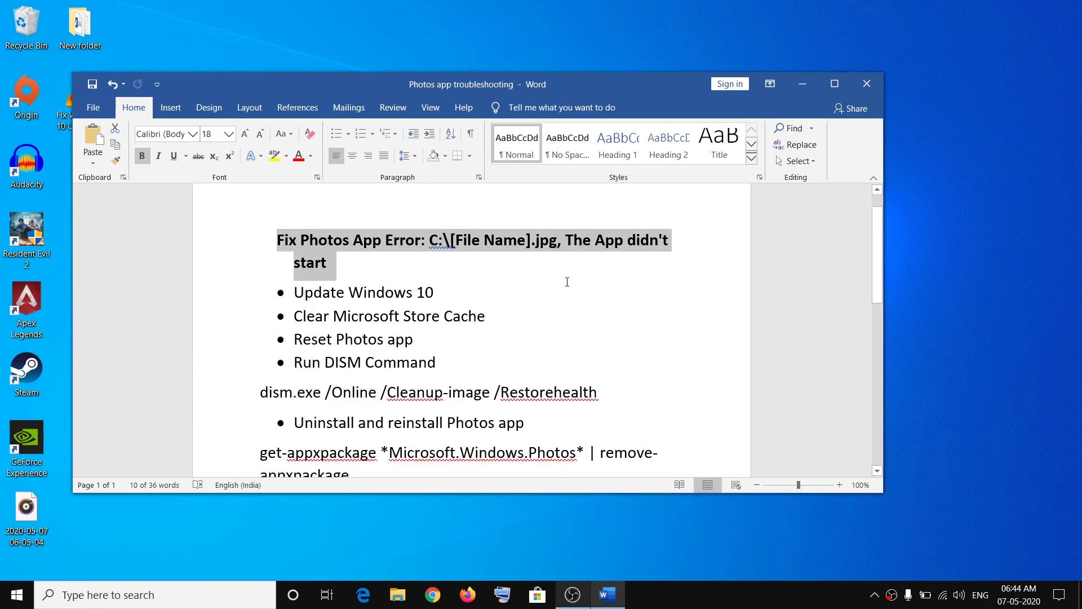
click(330, 294)
drag(329, 294, 420, 300)
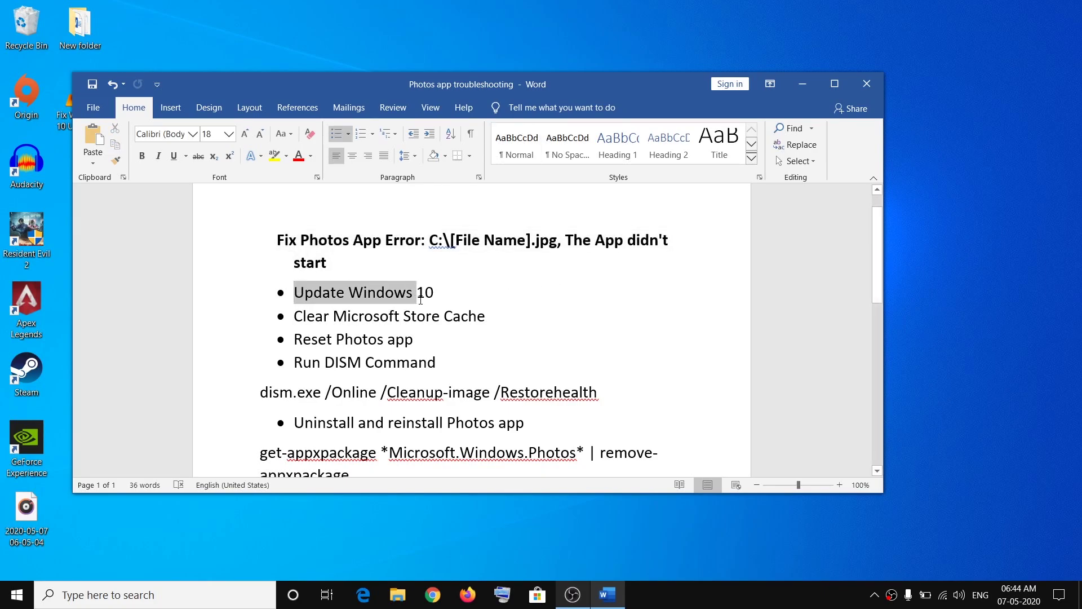
Start a Windows Update check in Settings, then minimize Settings
click(17, 595)
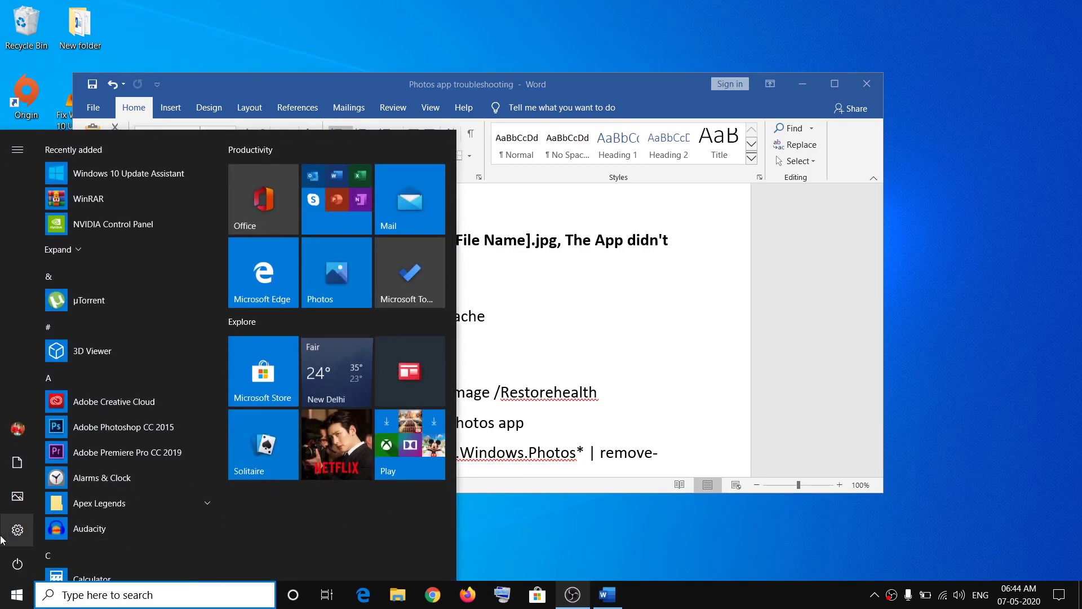
click(19, 537)
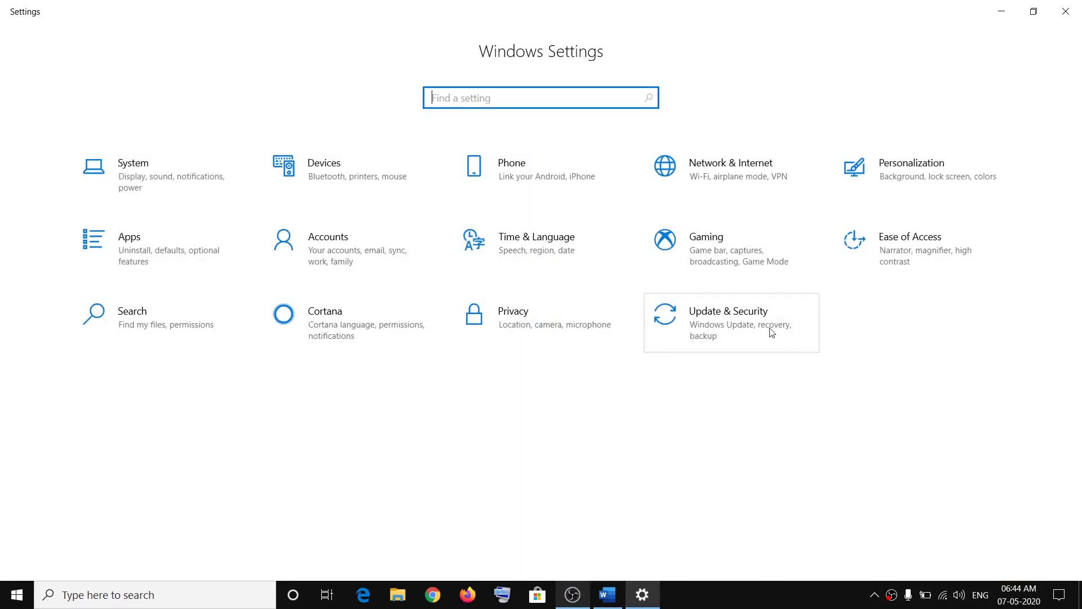
click(751, 336)
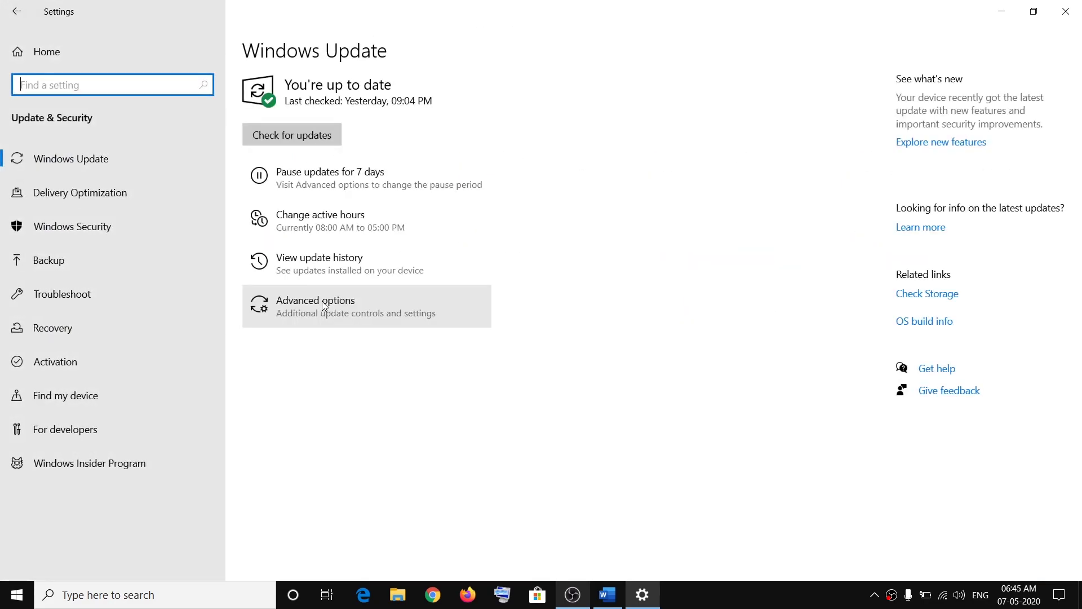
click(309, 140)
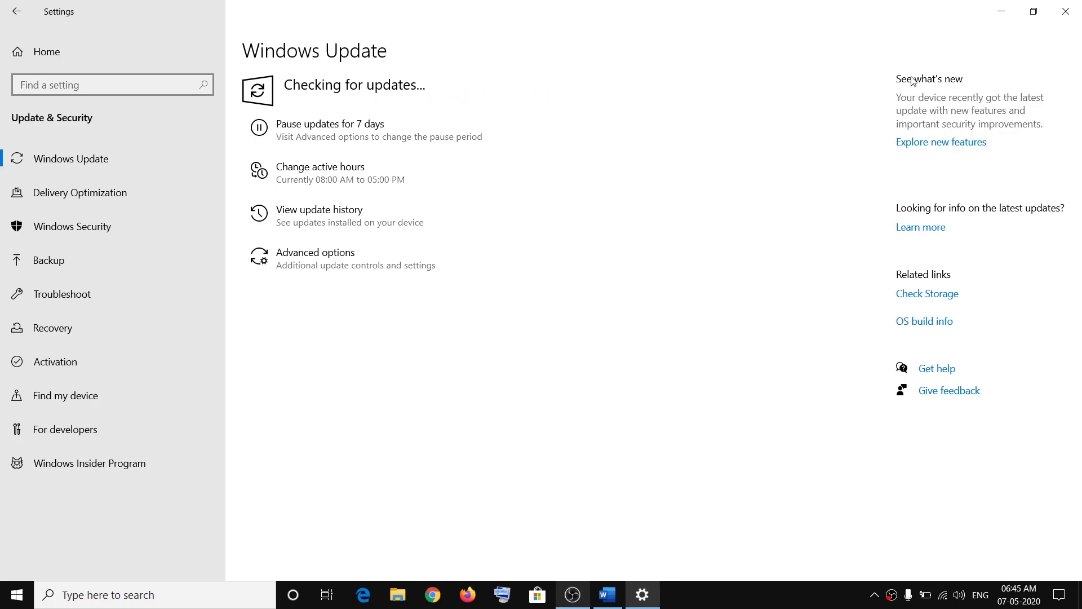
click(1002, 12)
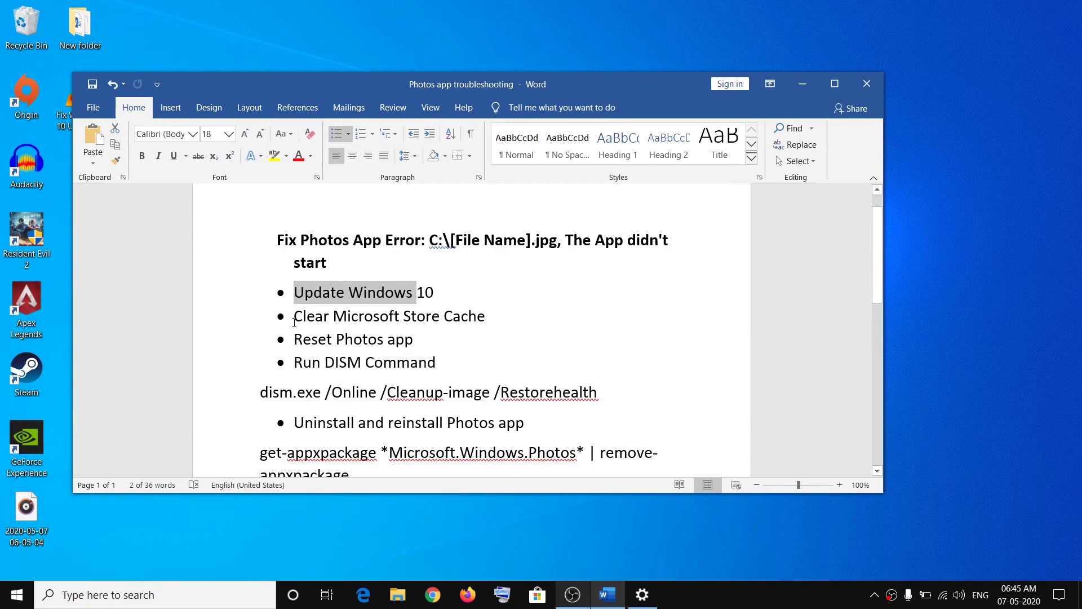
Mark the Clear Microsoft Store Cache item, then run wsreset as administrator from search
mouse_move(294, 320)
mouse_down()
mouse_move(493, 317)
mouse_move(295, 317)
mouse_up()
click(416, 339)
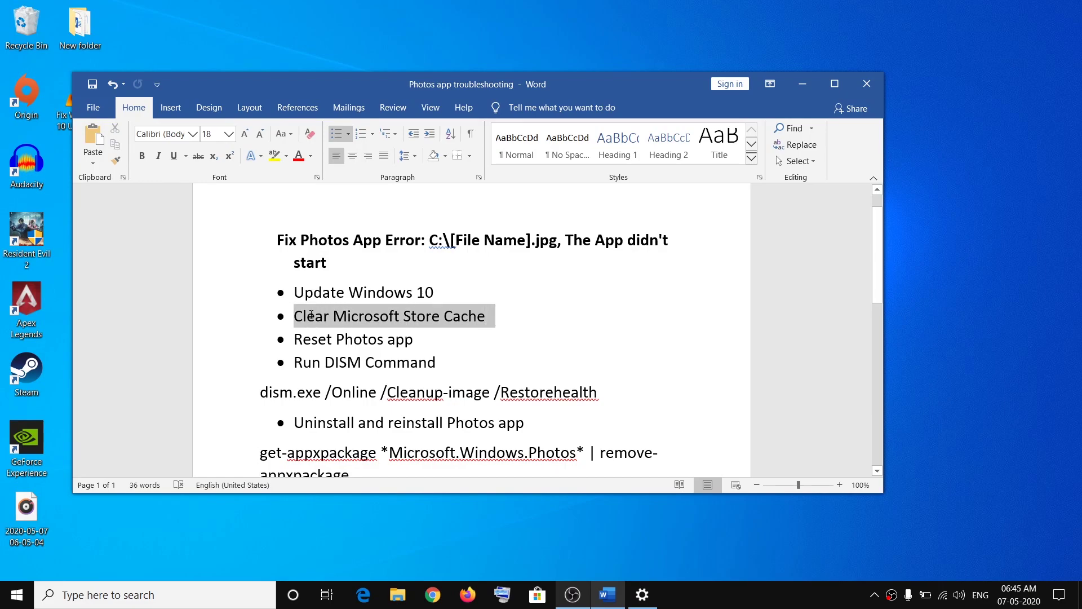
click(172, 597)
text(w)
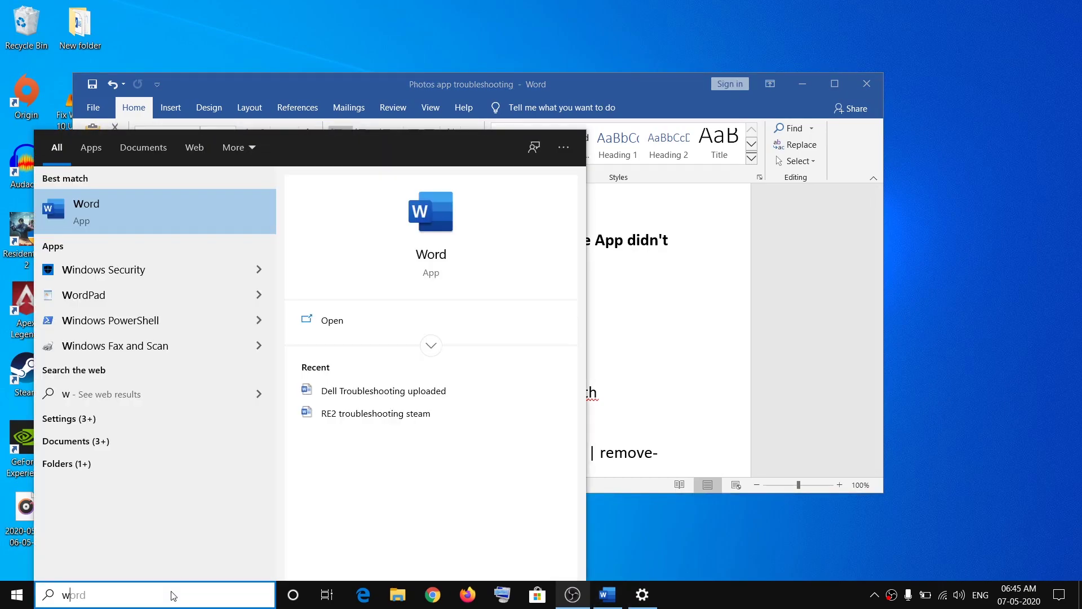
text(sreset)
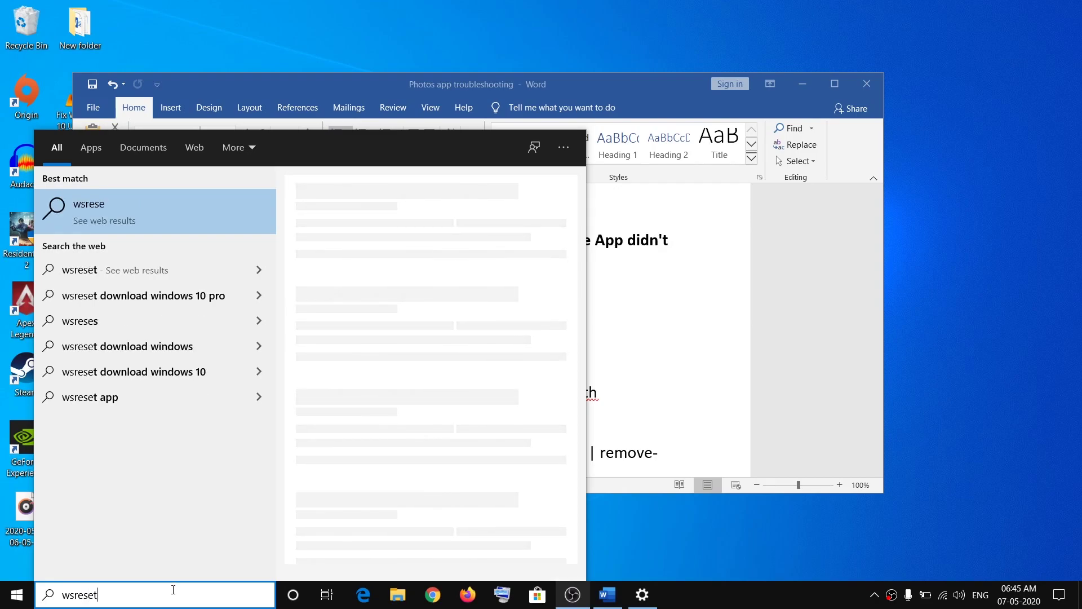
double_click(85, 596)
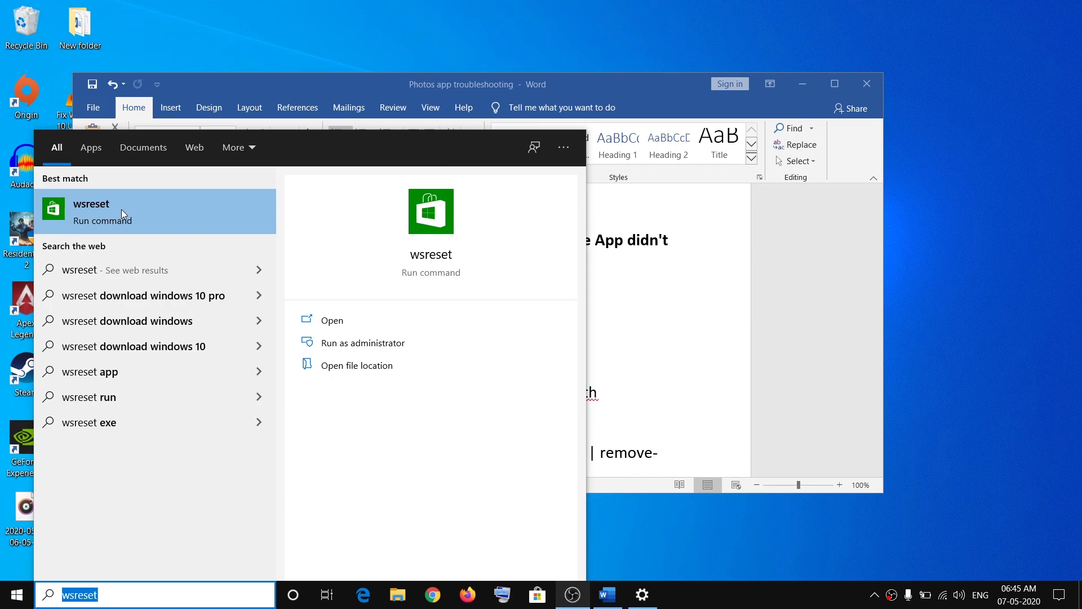
right_click(163, 205)
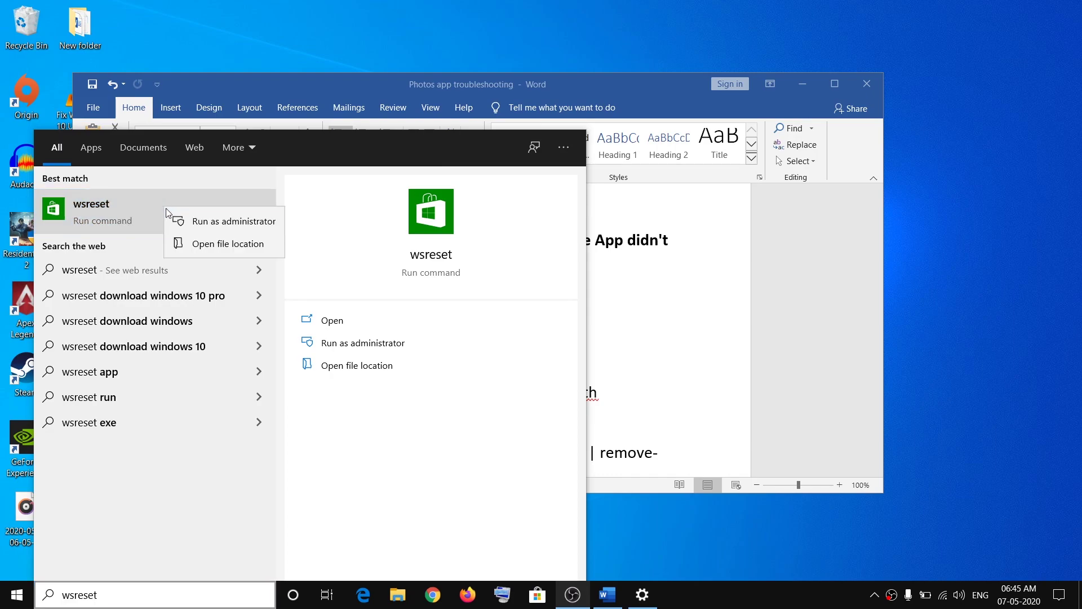
click(248, 226)
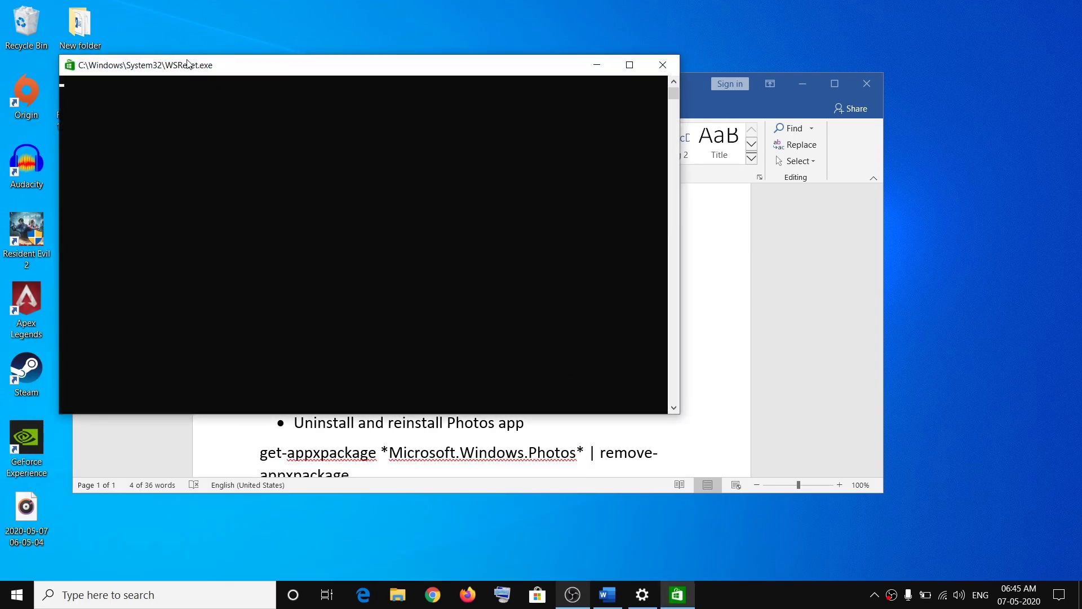
Move the WSReset console aside and close Microsoft Store once it reopens
drag(188, 63, 333, 94)
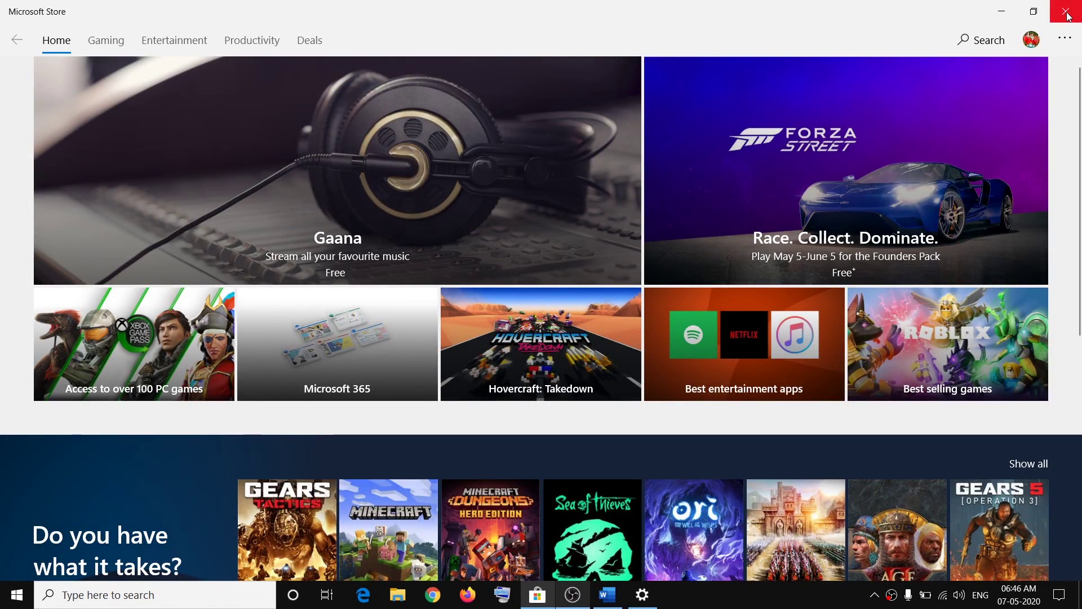
click(1067, 15)
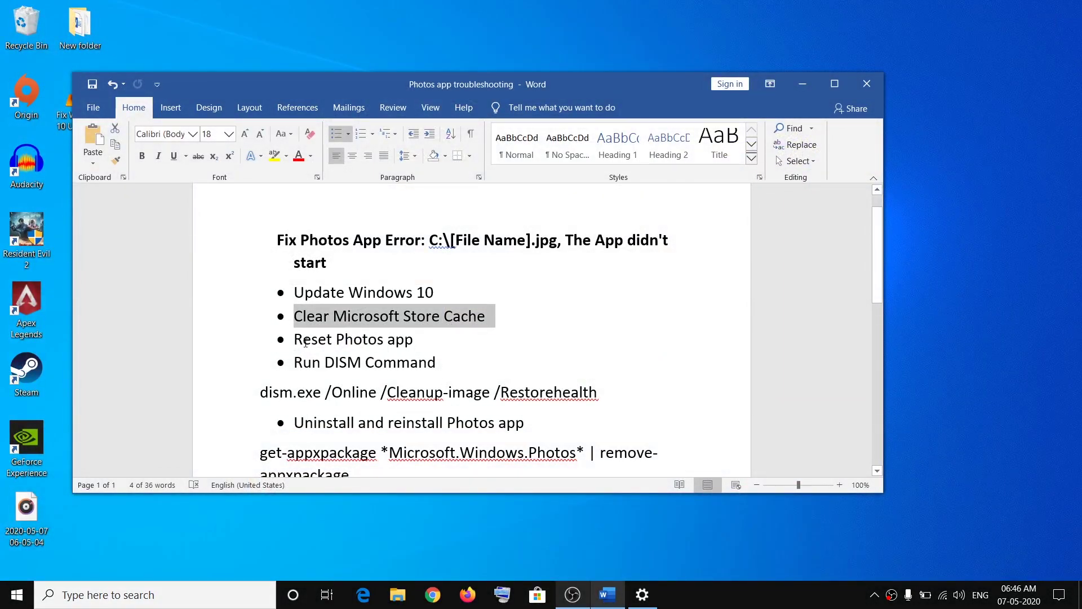
Highlight the Reset Photos item and filter Settings' installed apps list for 'photos'
drag(299, 340, 398, 342)
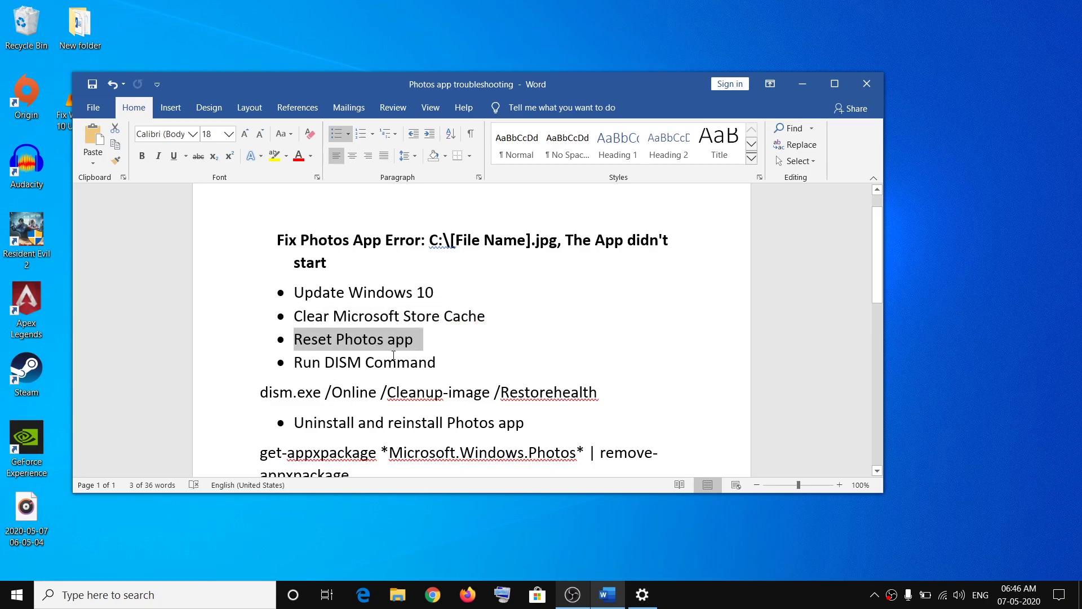
click(18, 602)
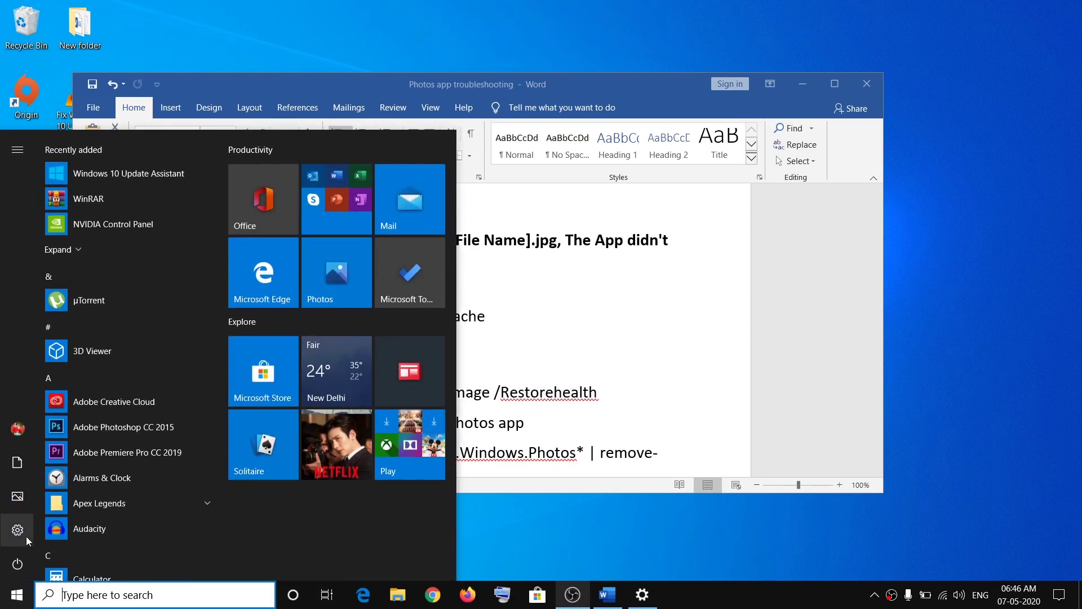
click(25, 533)
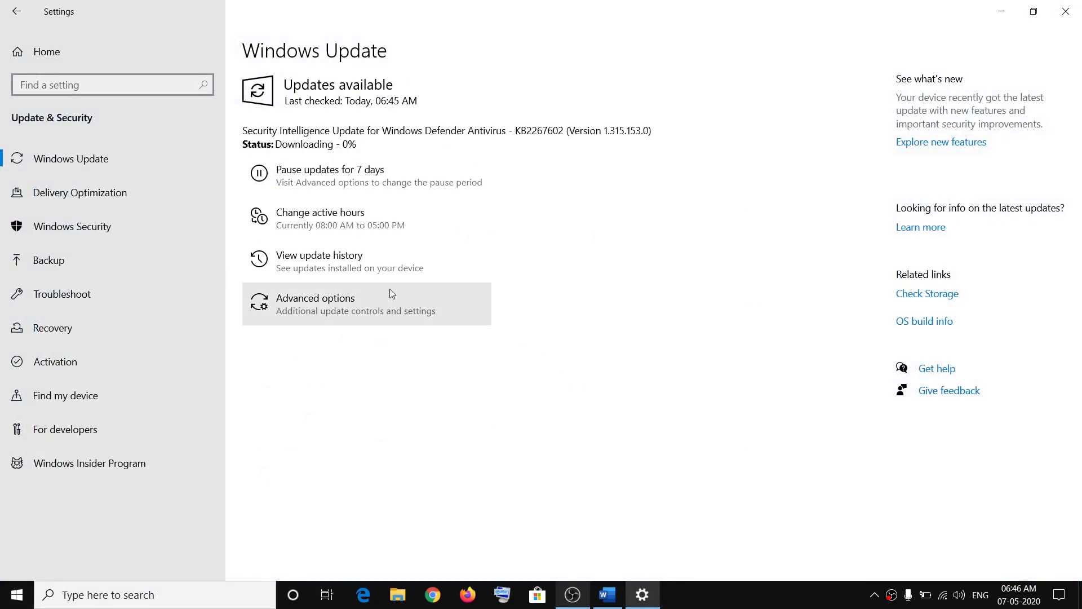
click(38, 54)
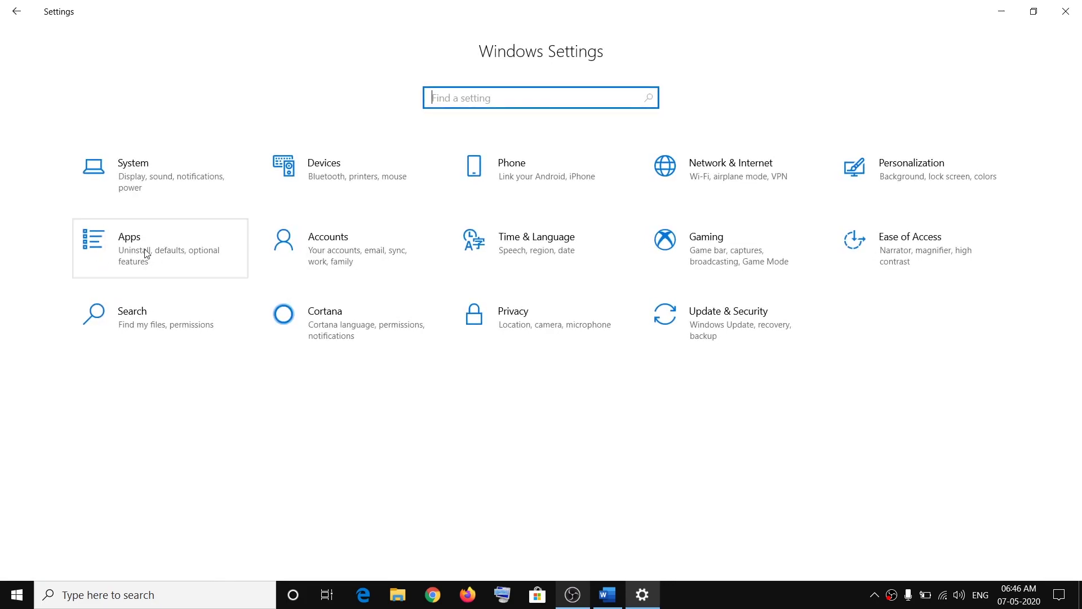
click(160, 249)
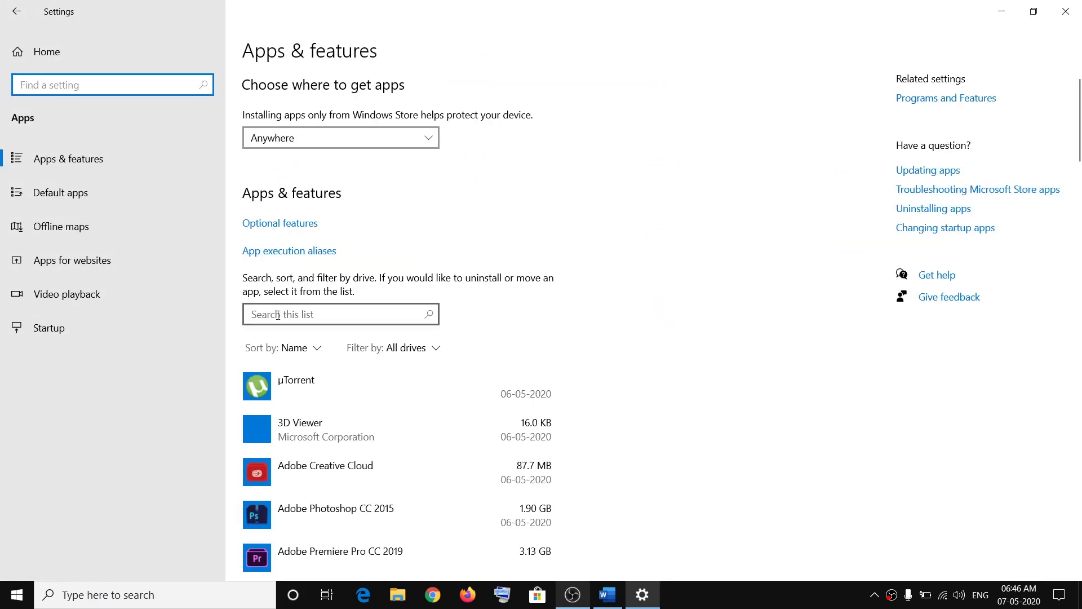
click(276, 314)
text(o)
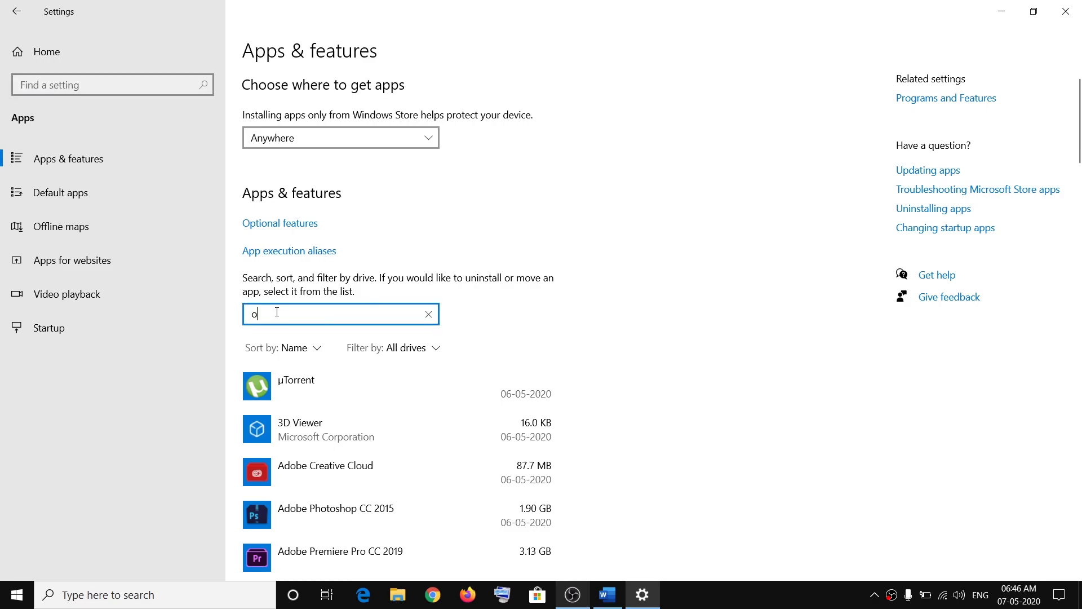
key(BackSpace)
text(ph)
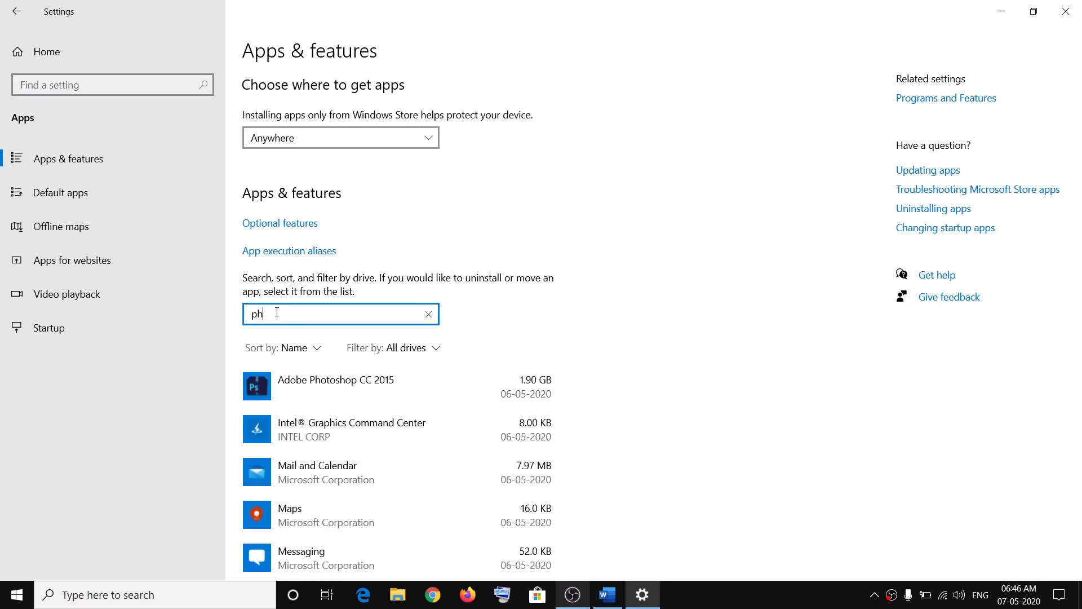
text(otos)
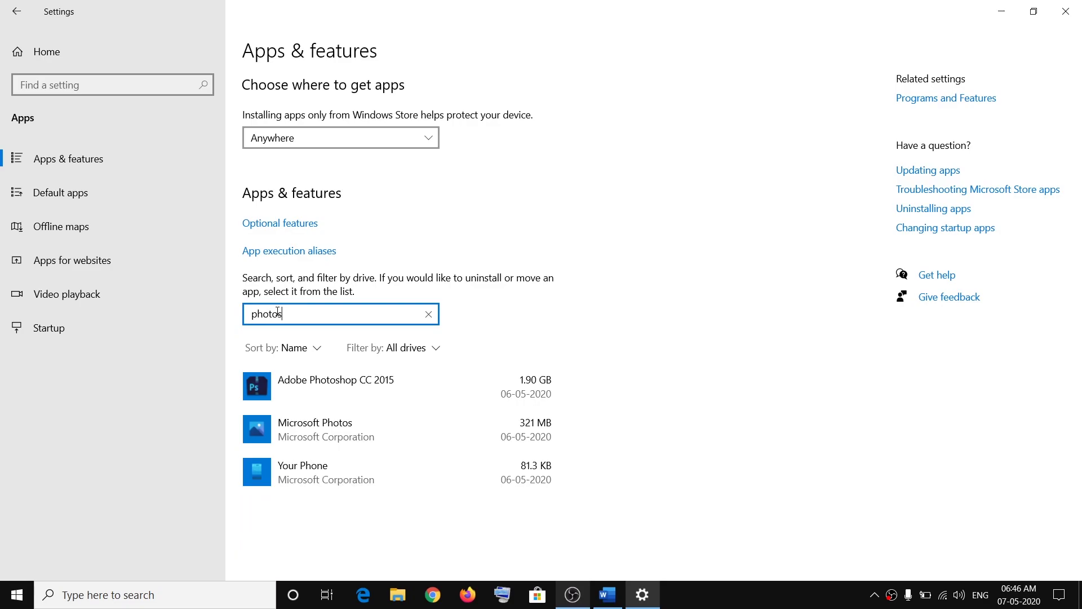
double_click(278, 313)
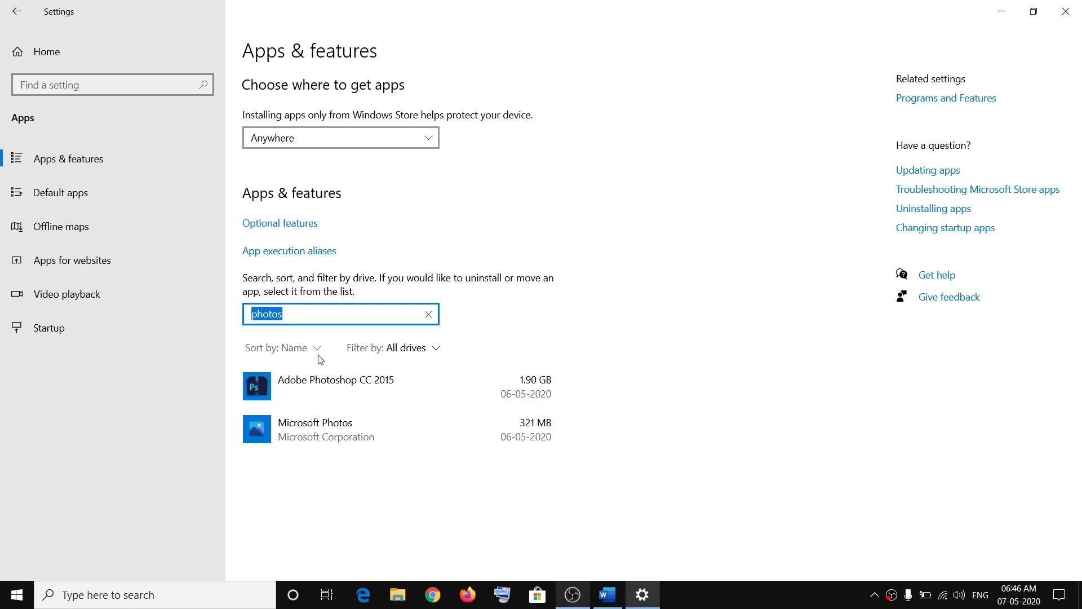
Reset Microsoft Photos from its Advanced options, confirm deleting its data, and close Settings
click(316, 437)
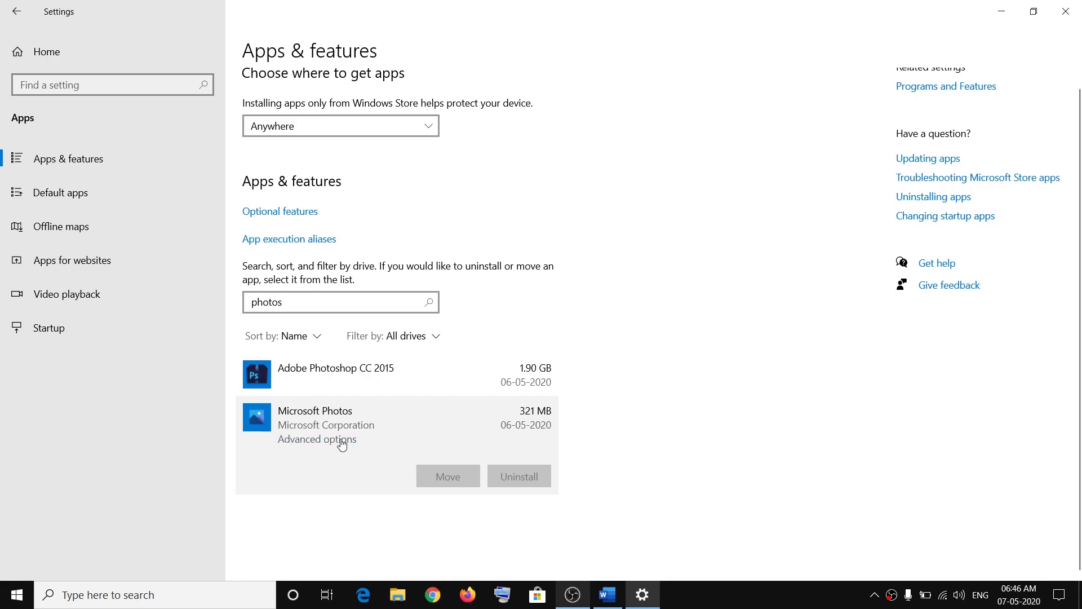
click(322, 441)
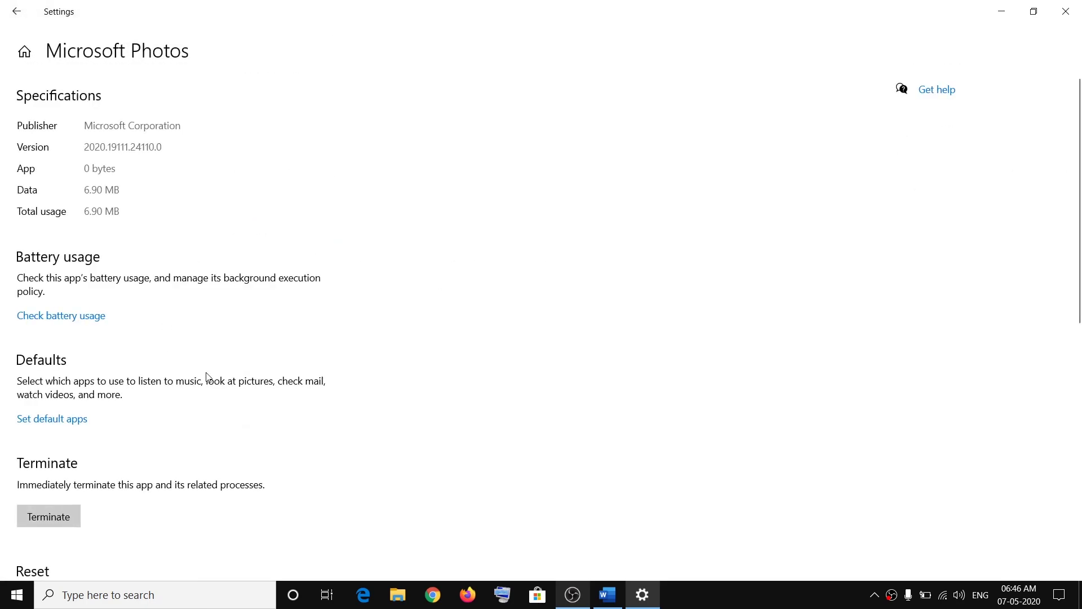
scroll(206, 377, down, 3)
scroll(223, 375, down, 5)
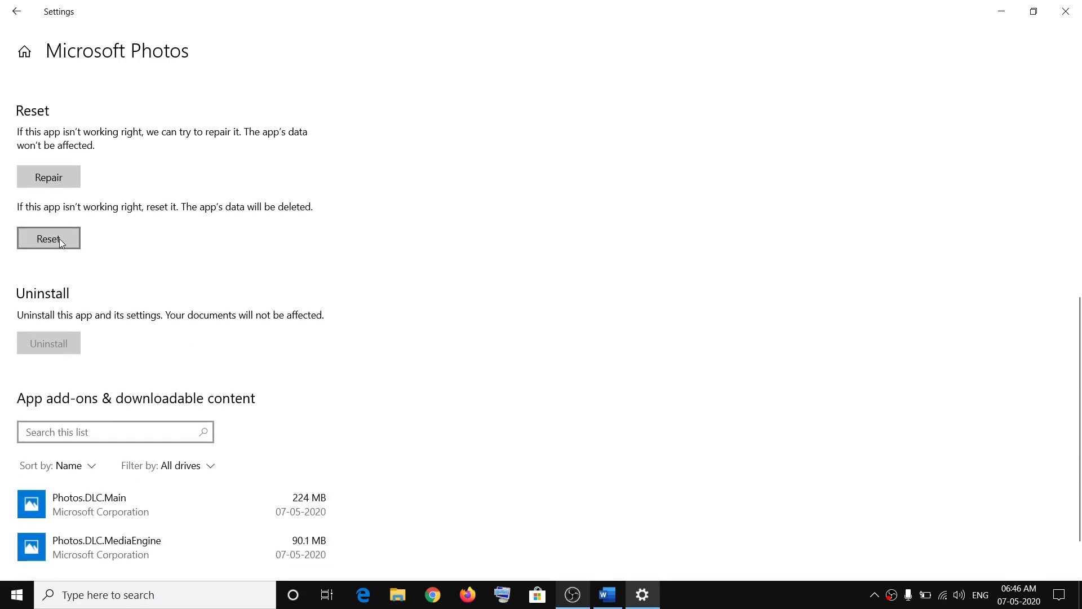
click(49, 242)
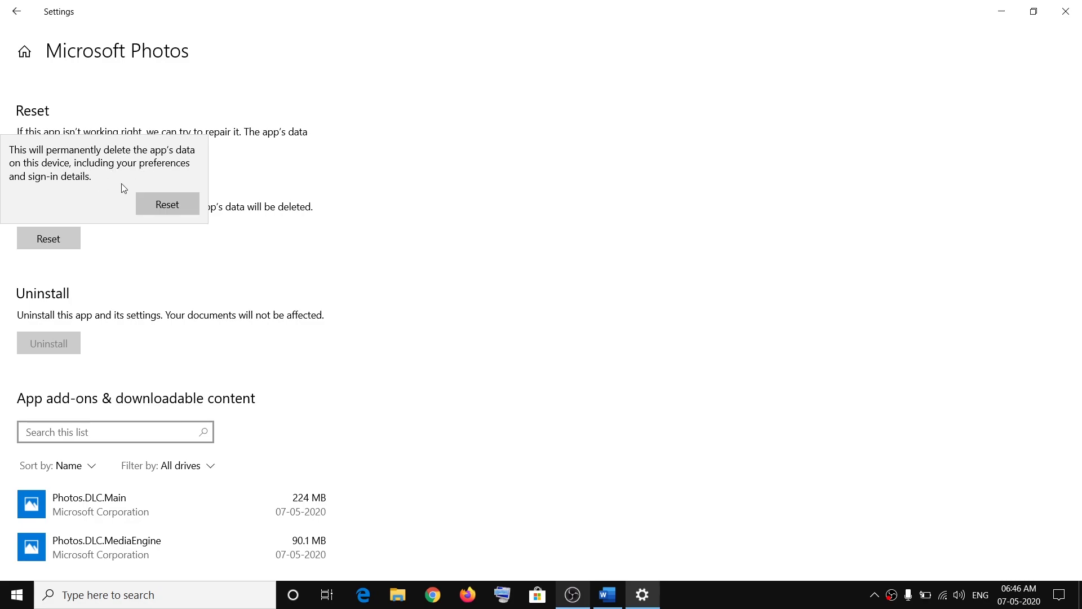
click(177, 207)
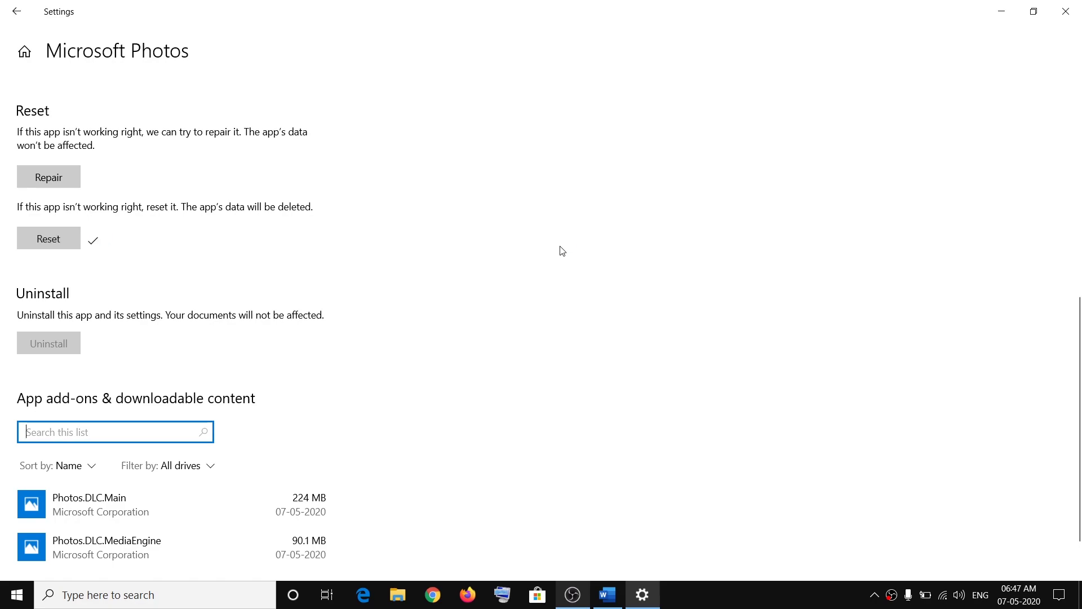
click(1065, 13)
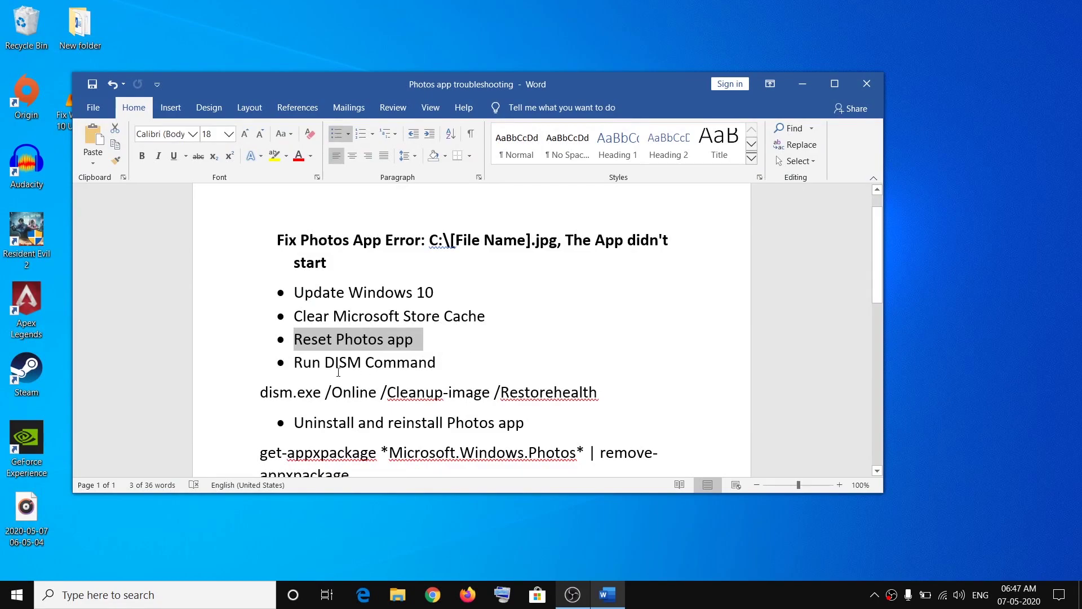
Highlight 'Run DISM Command' in Word and open Windows PowerShell as administrator
drag(297, 363, 427, 364)
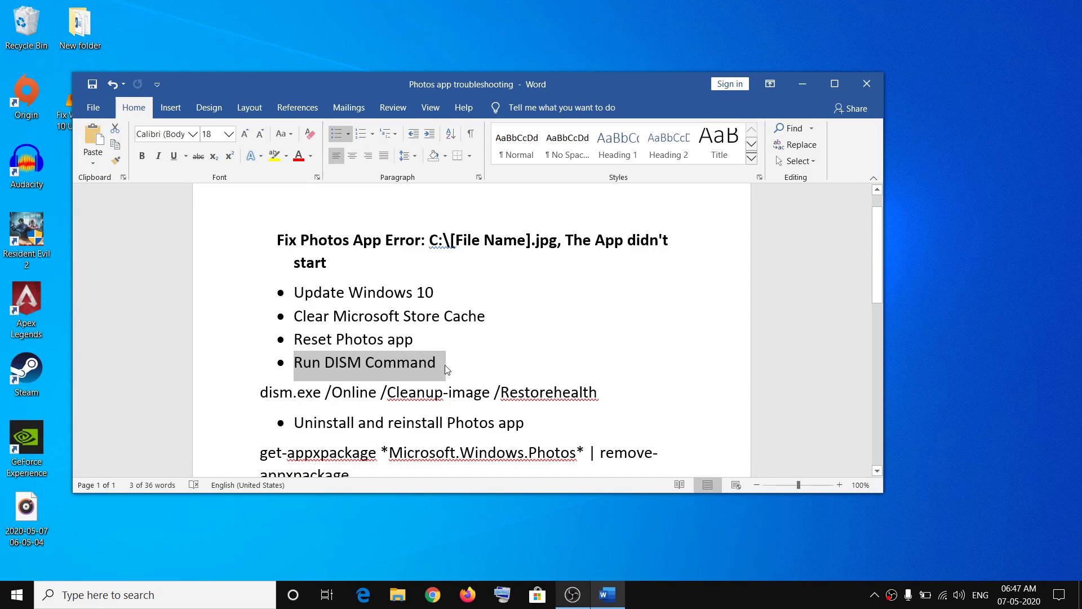
click(153, 595)
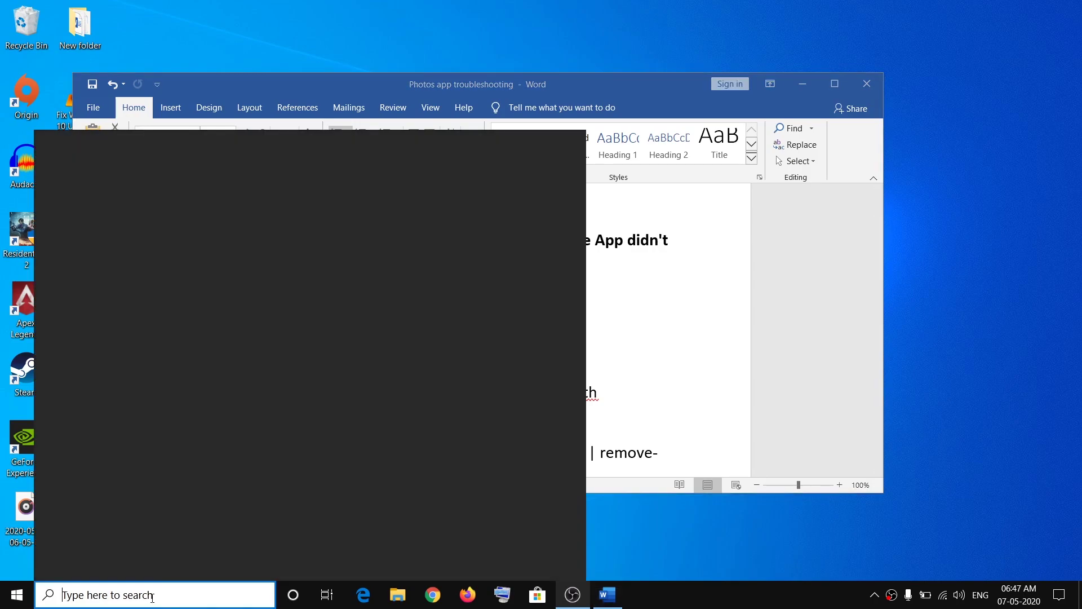
text(po)
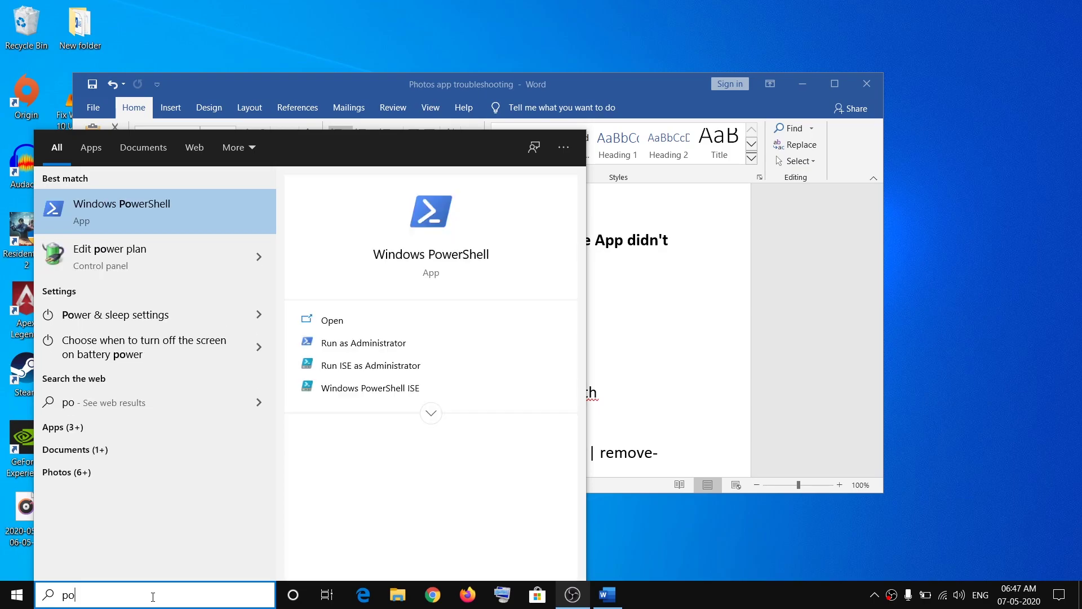
text(wershell)
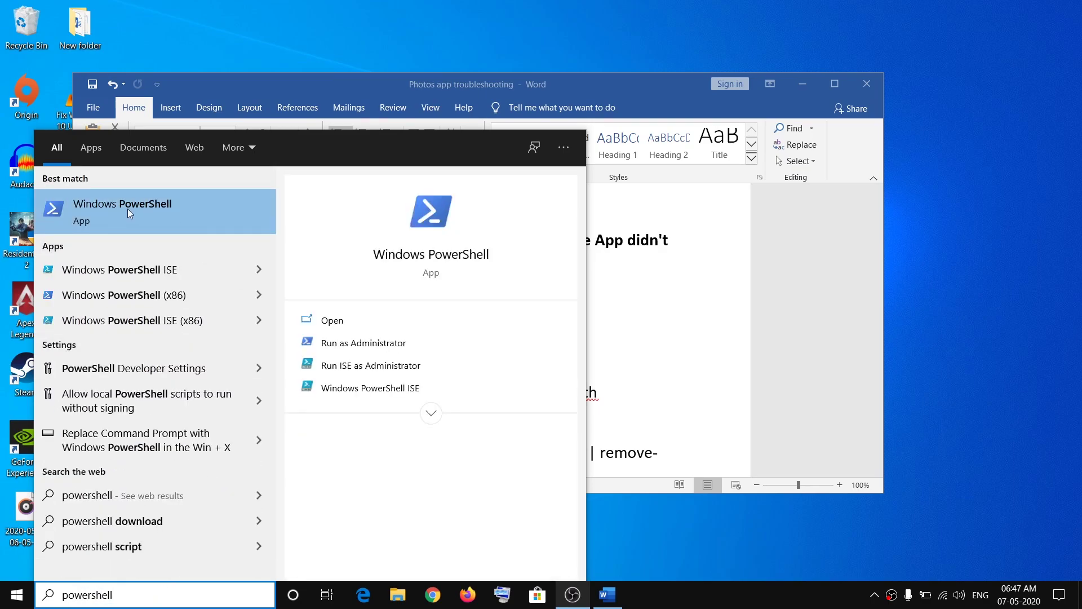
right_click(151, 214)
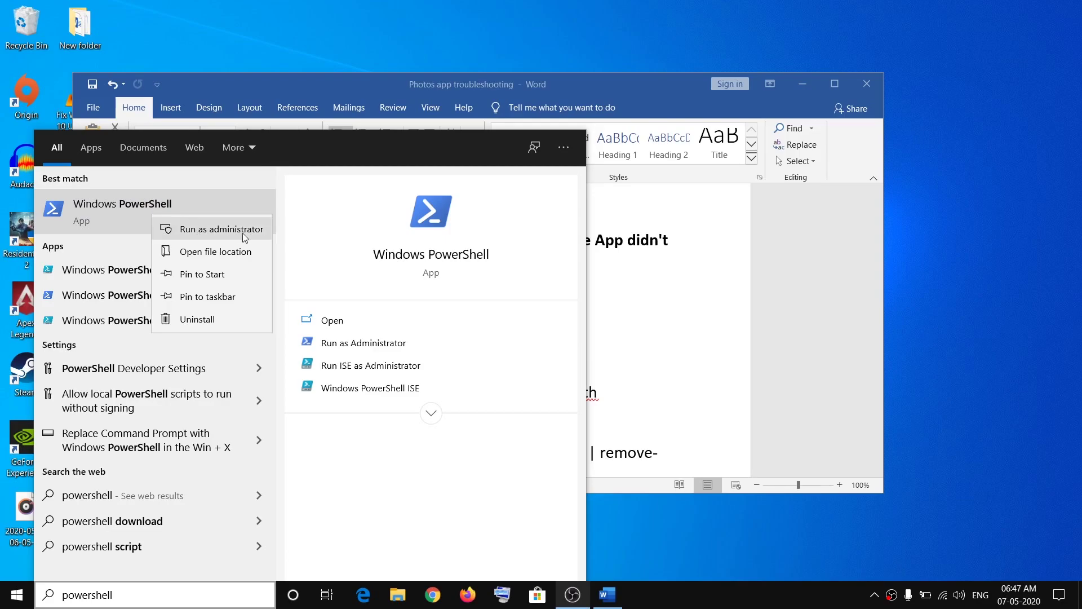
click(219, 228)
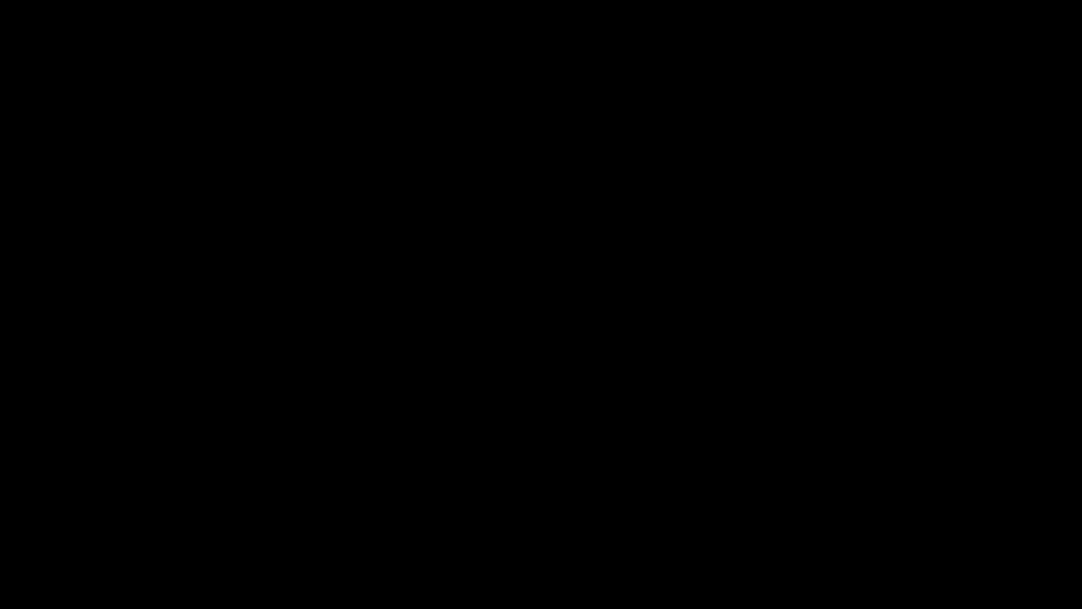
scroll(551, 384, down, 2)
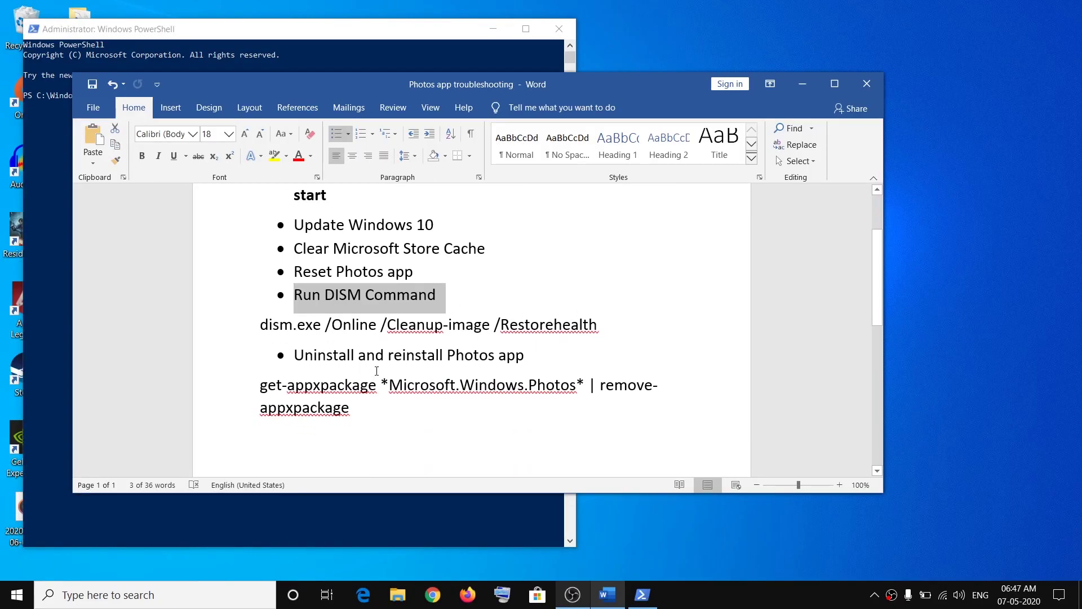
Paste and run dism.exe /Online /Cleanup-image /Restorehealth in PowerShell, then minimize it
drag(598, 330, 273, 325)
key(ctrl+c)
click(58, 178)
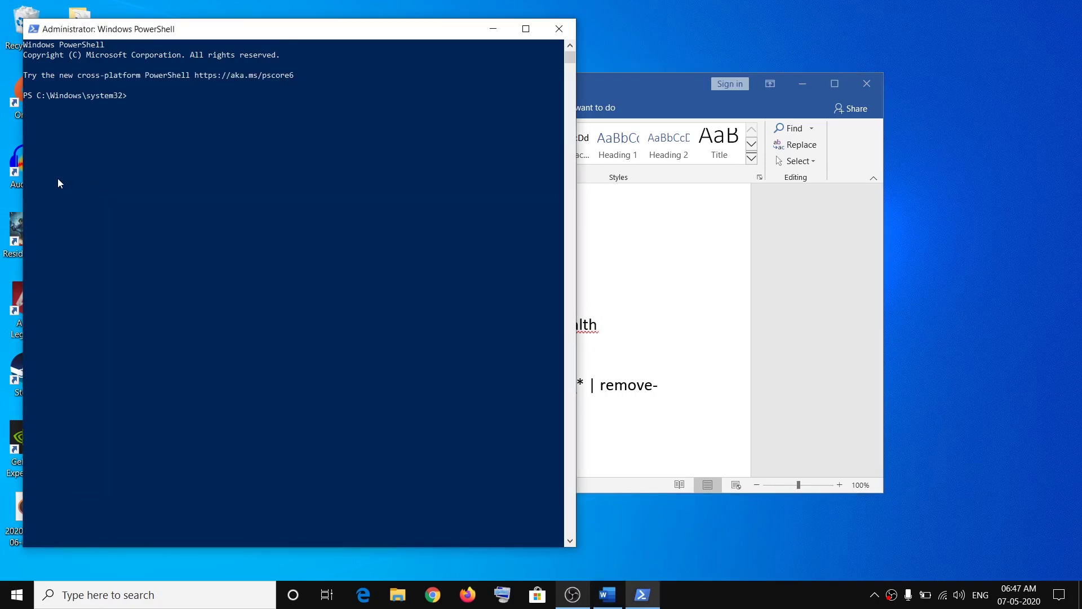
right_click(177, 135)
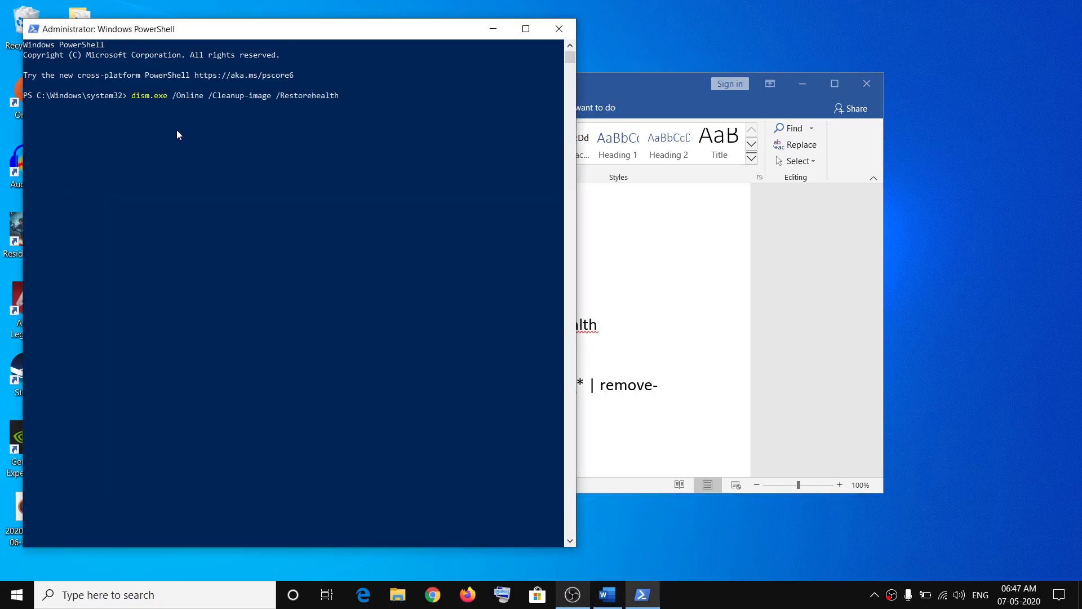
key(Return)
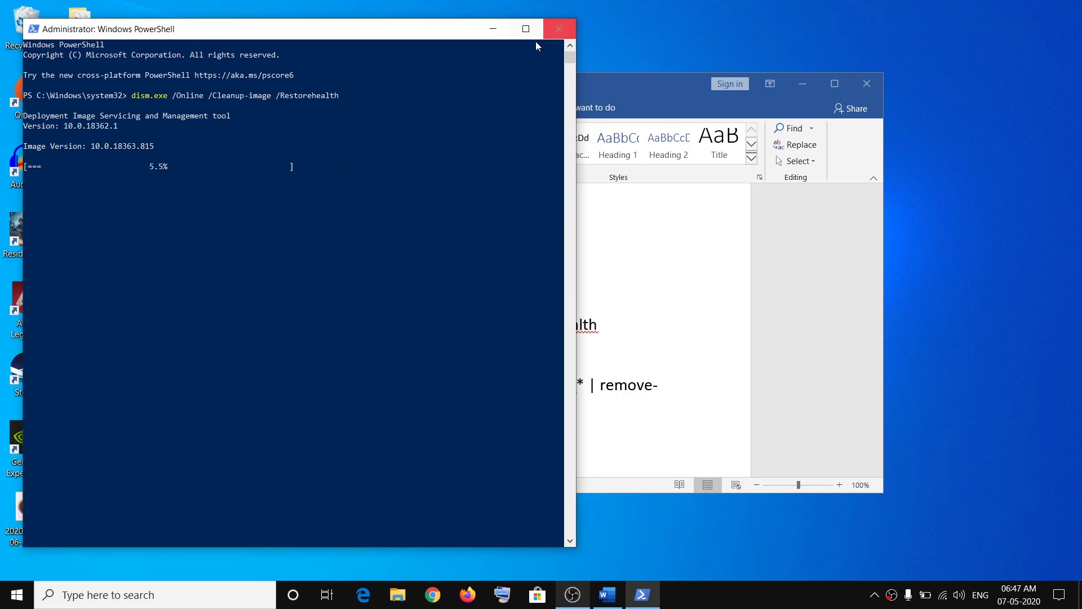
click(494, 31)
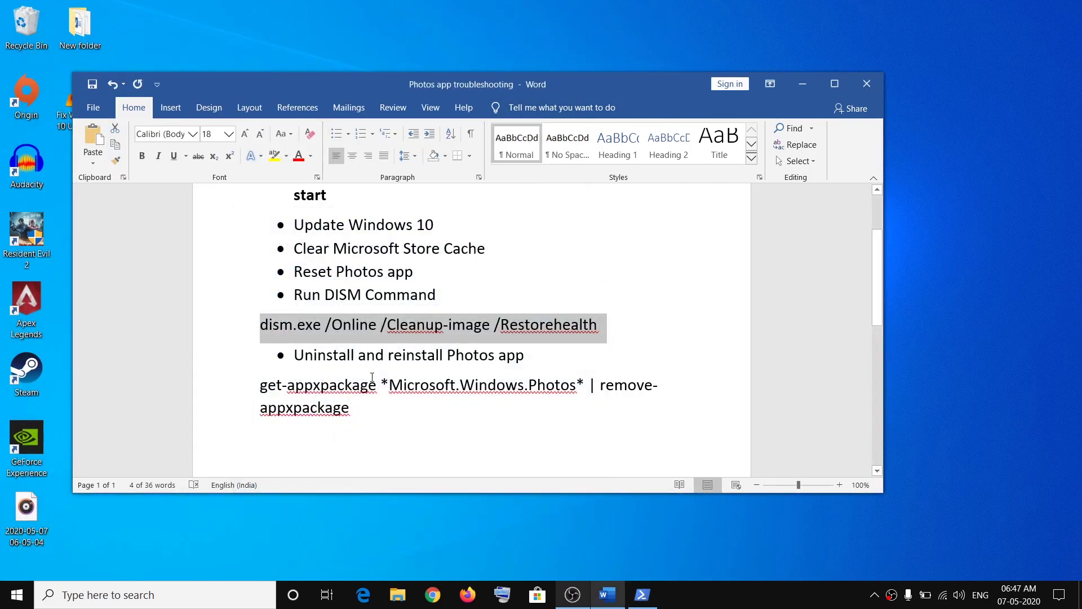
Highlight the 'Uninstall and reinstall Photos app' item and open an administrator PowerShell
drag(294, 354, 535, 356)
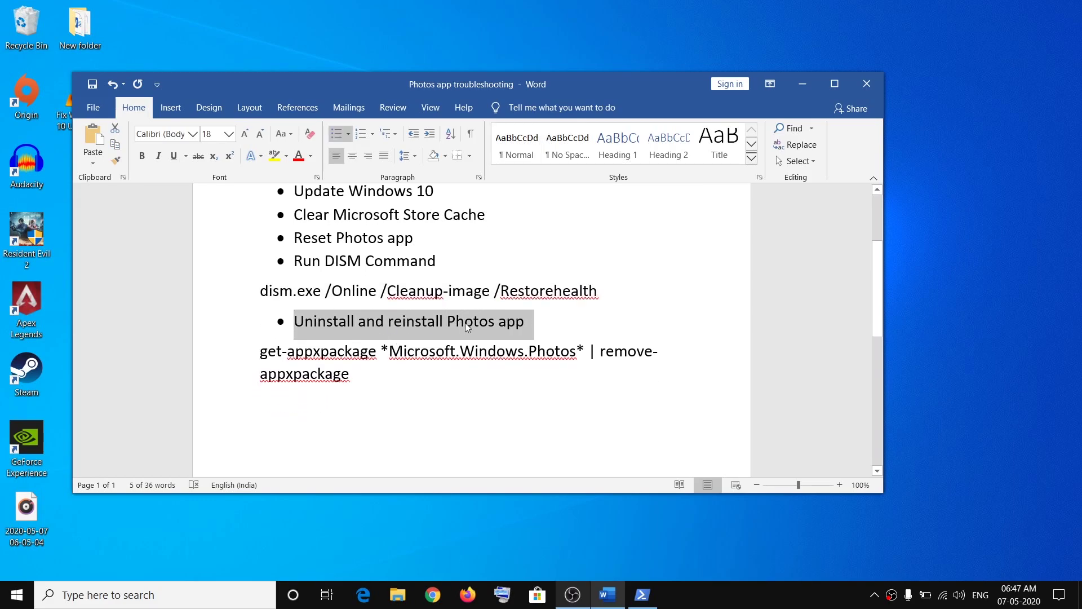
click(185, 593)
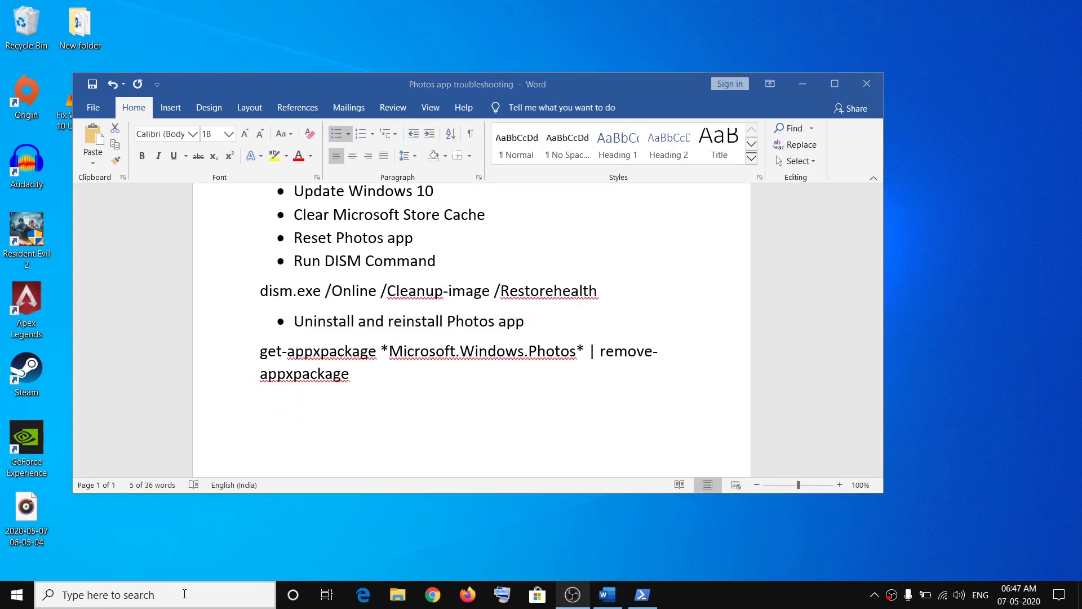
text(po)
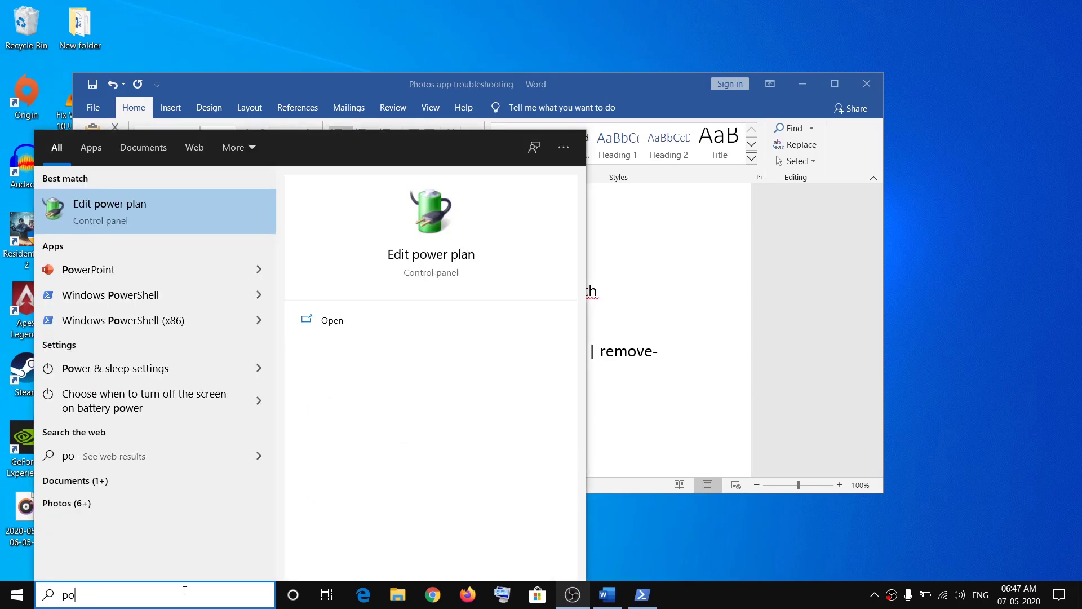
text(wershell)
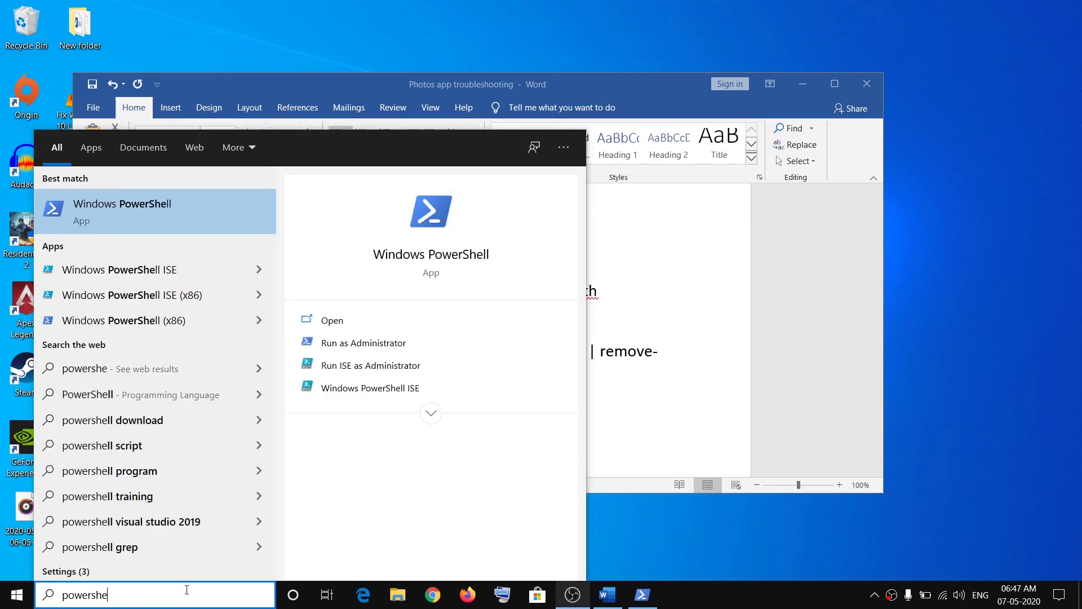
right_click(117, 212)
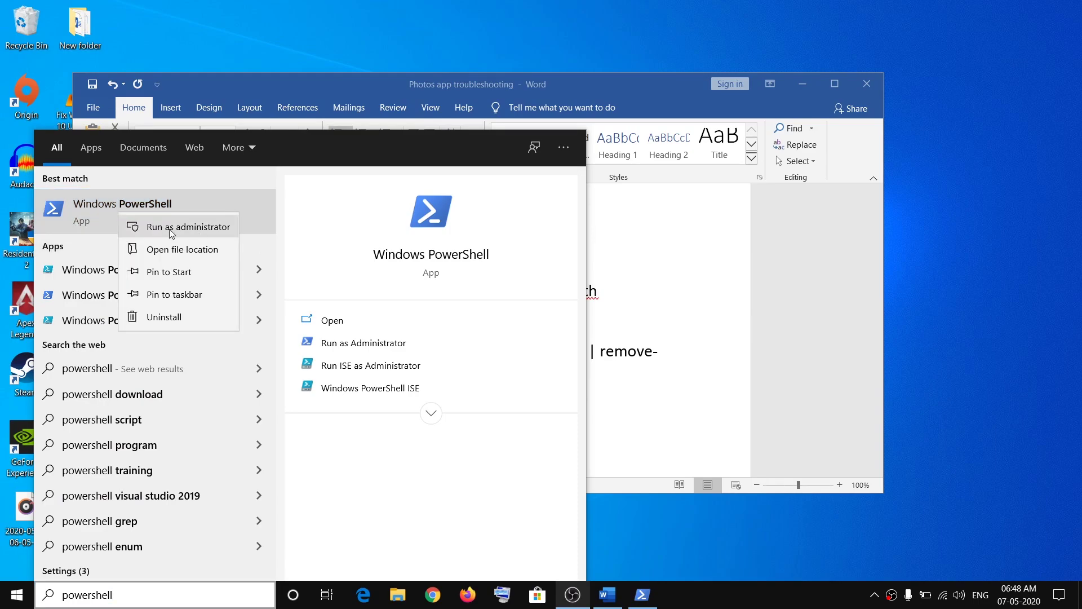
click(191, 228)
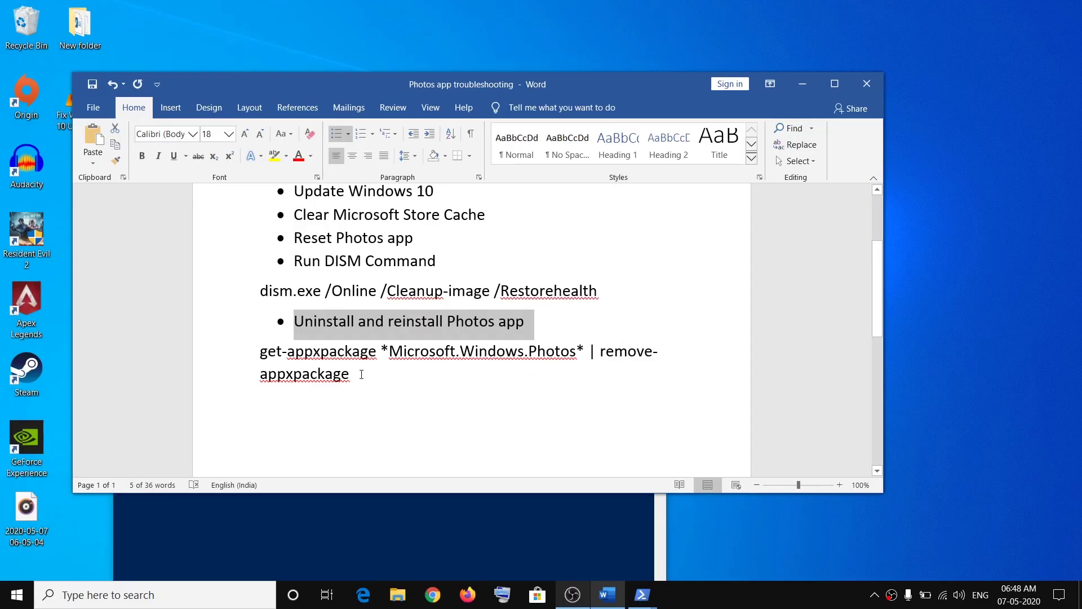
Run get-appxpackage *Microsoft.Windows.Photos* | remove-appxpackage in PowerShell
triple_click(361, 375)
key(ctrl+c)
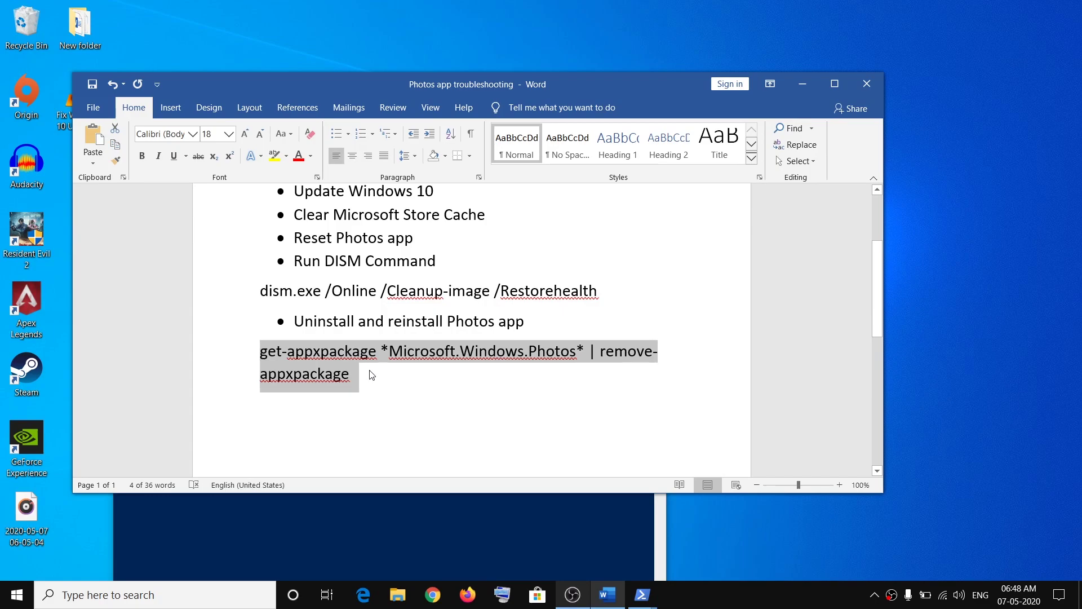
key(alt+Tab)
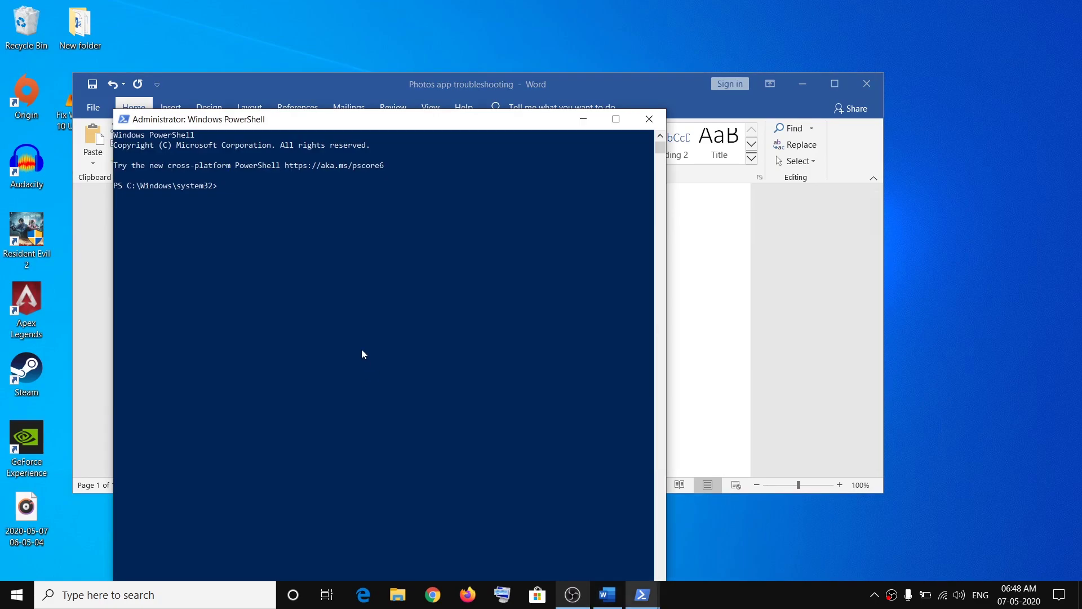
key(ctrl+v)
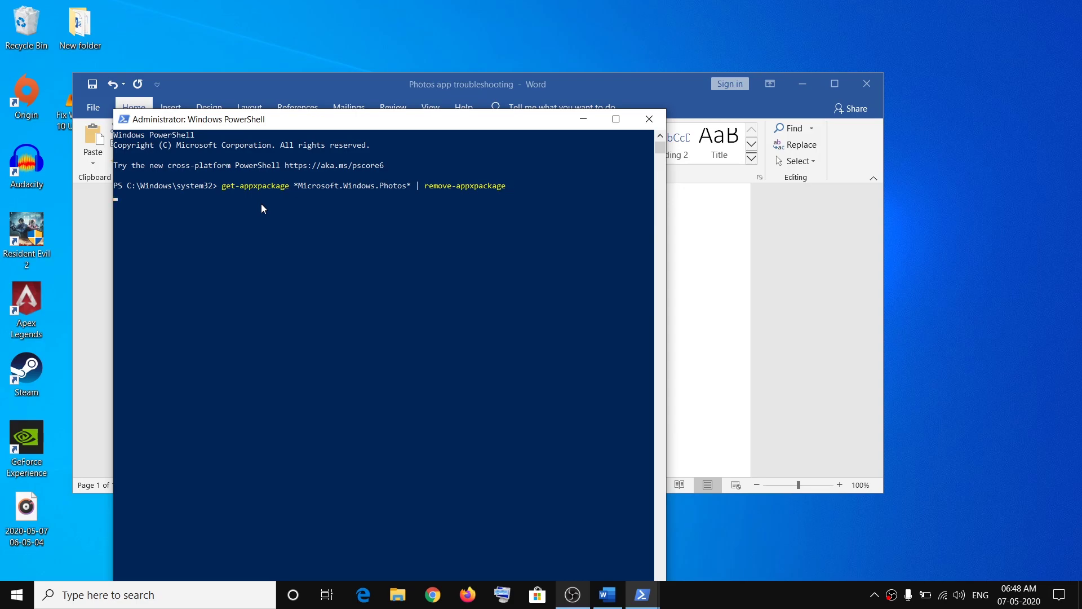
key(Return)
click(228, 591)
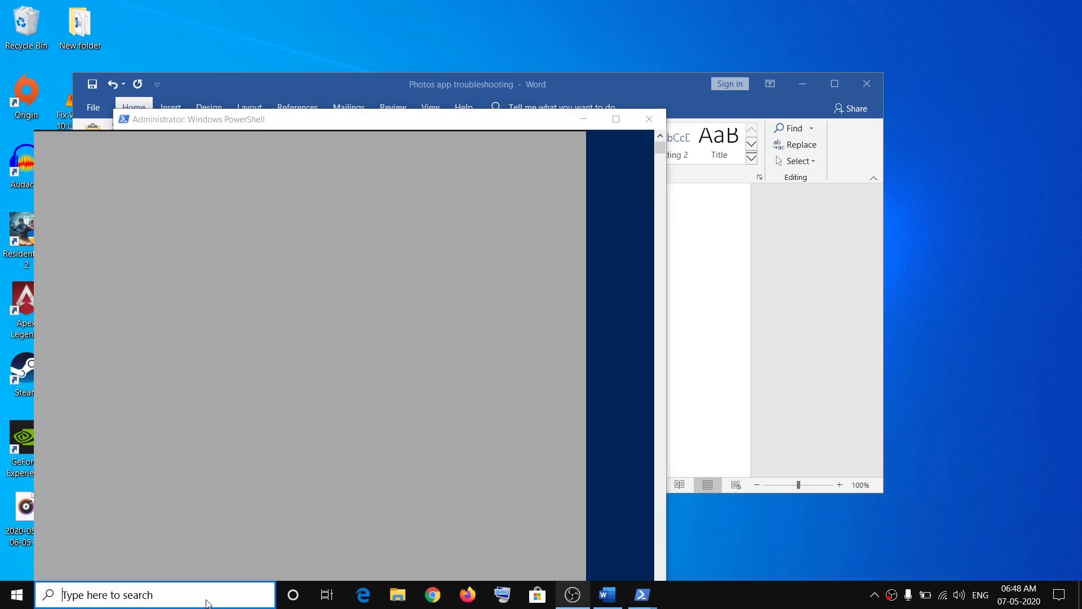
Search for 'photos' and try launching the Photos result three times
text(photos)
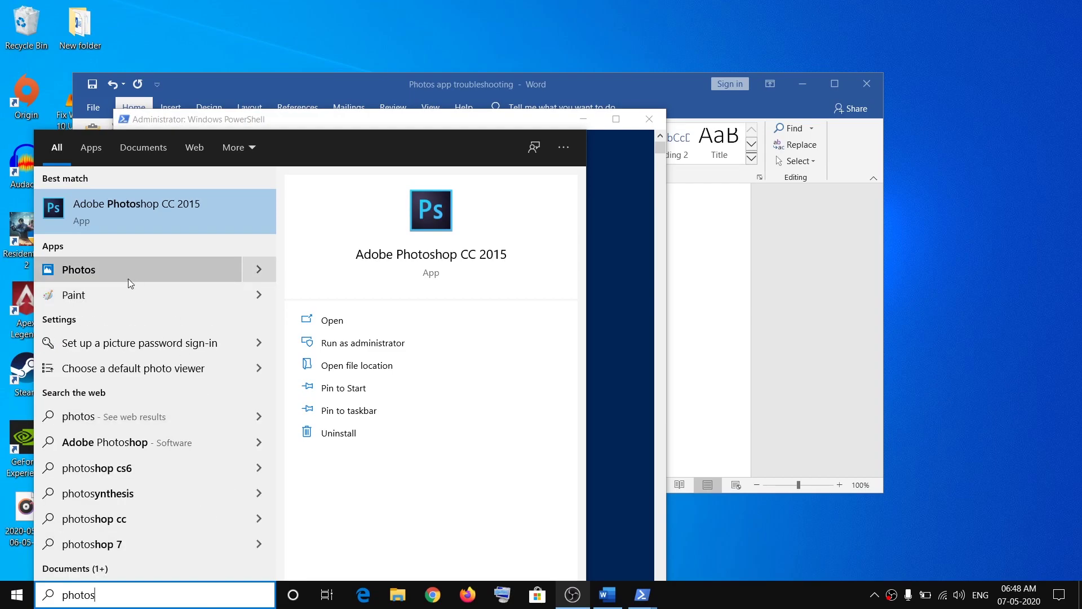
click(104, 269)
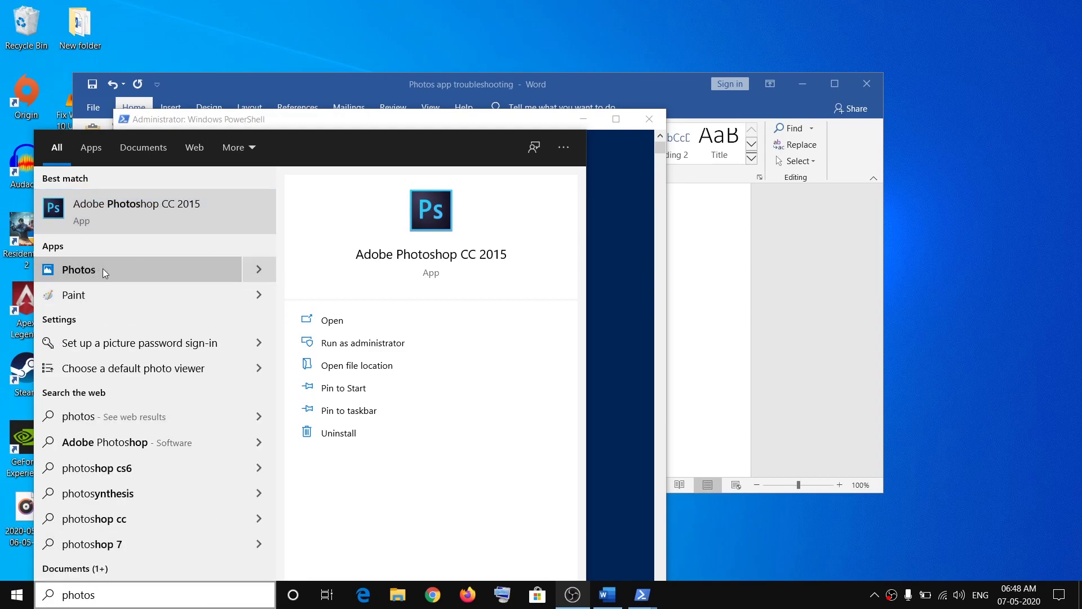
click(90, 269)
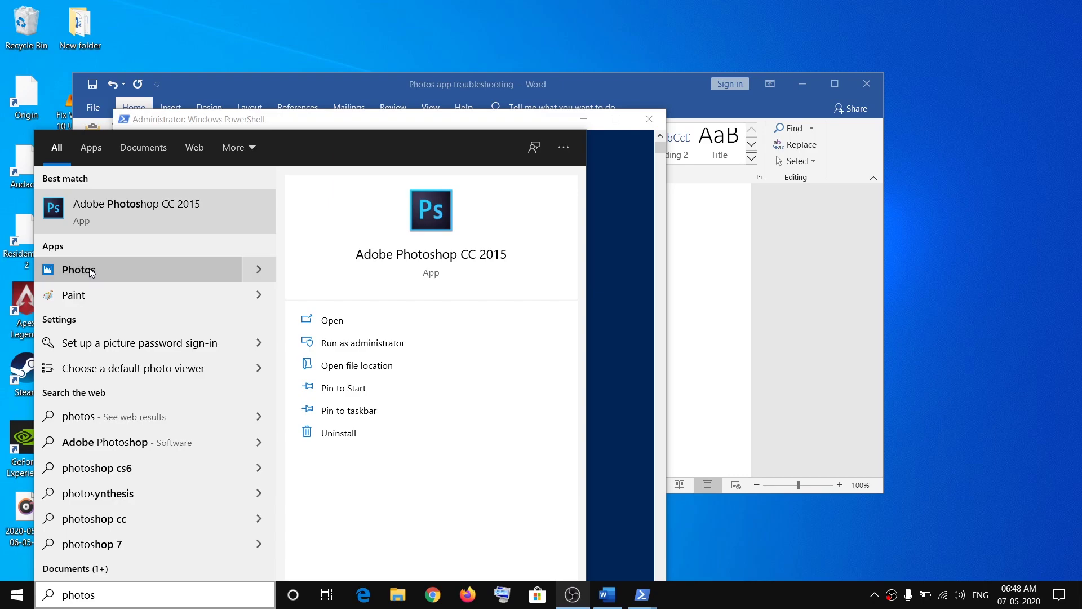
click(91, 271)
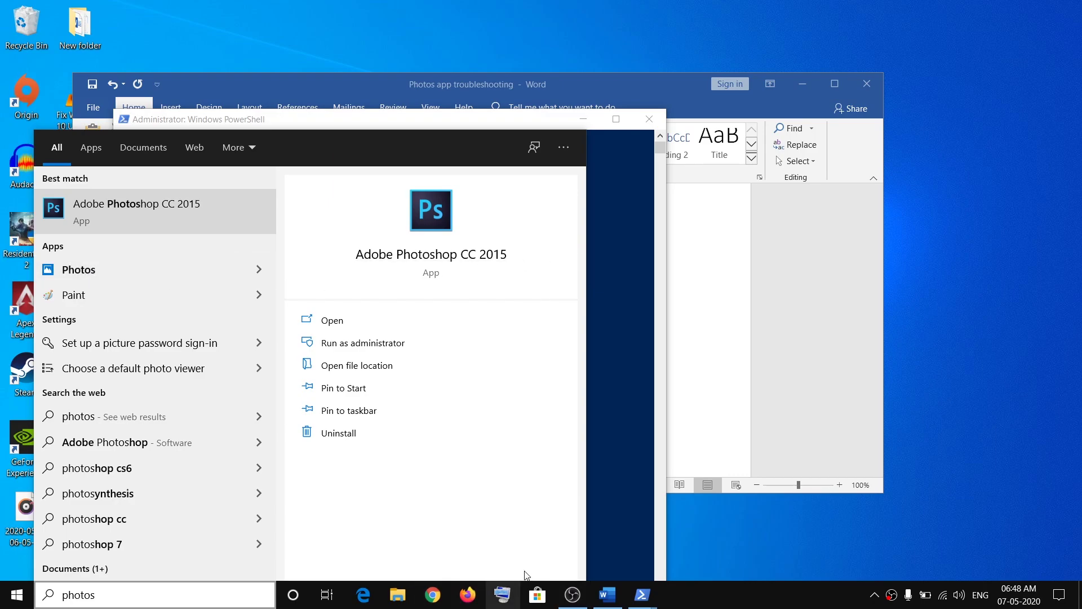
Open Microsoft Store through a Windows search for 'store'
click(543, 605)
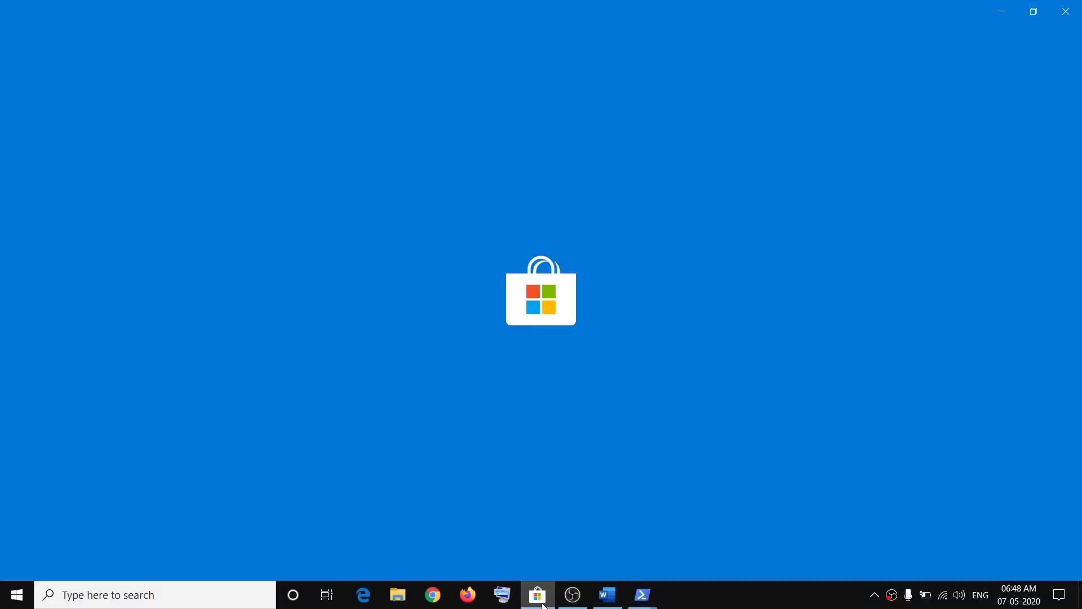
click(220, 601)
text(store)
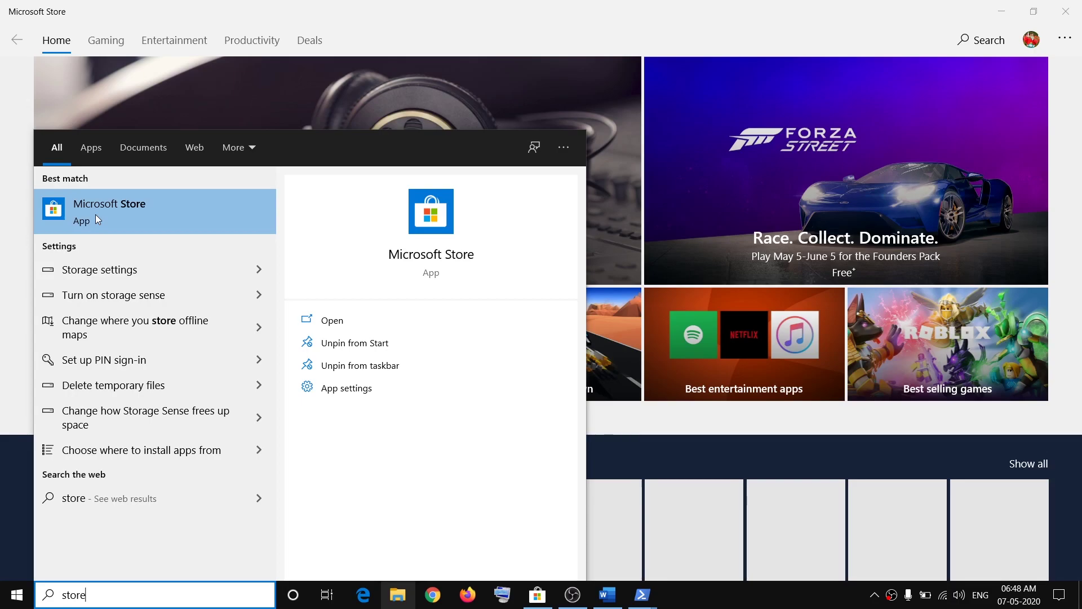
click(740, 28)
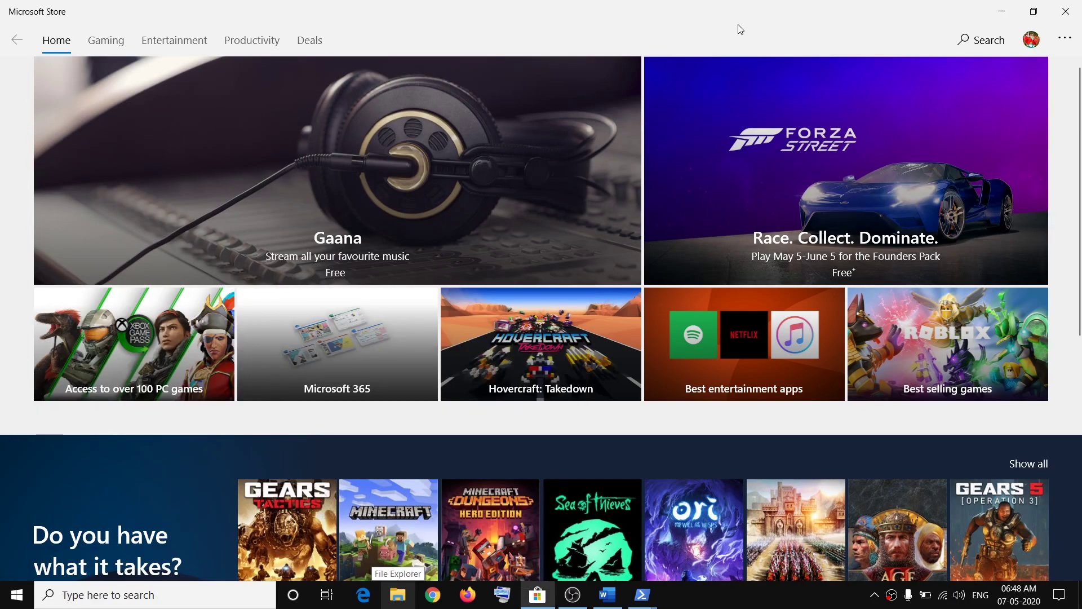
Search the Store for Microsoft Photos, open its page, and install it
click(984, 39)
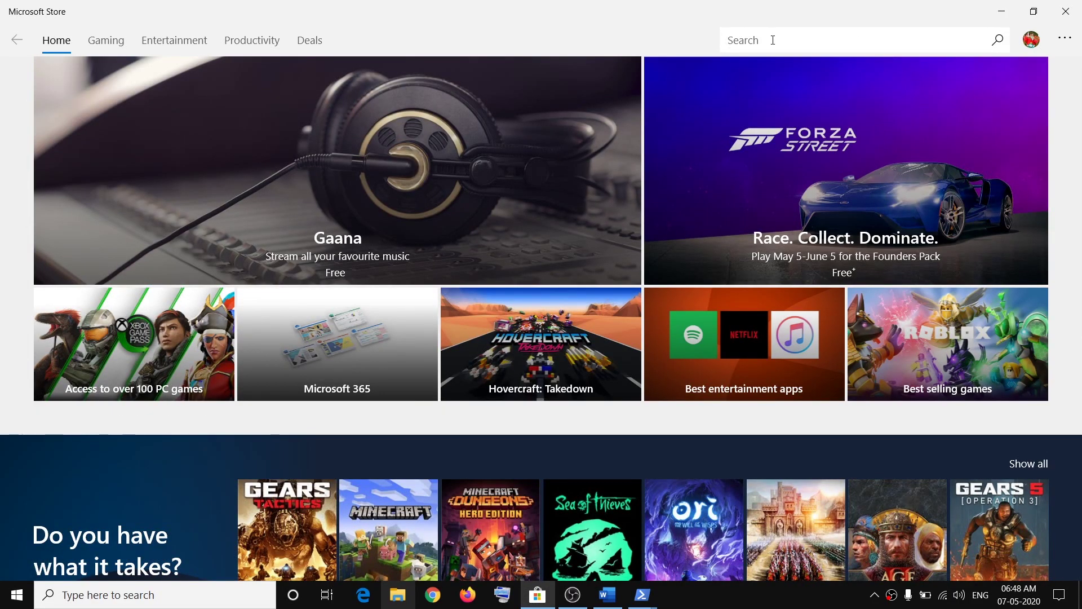
text(pho)
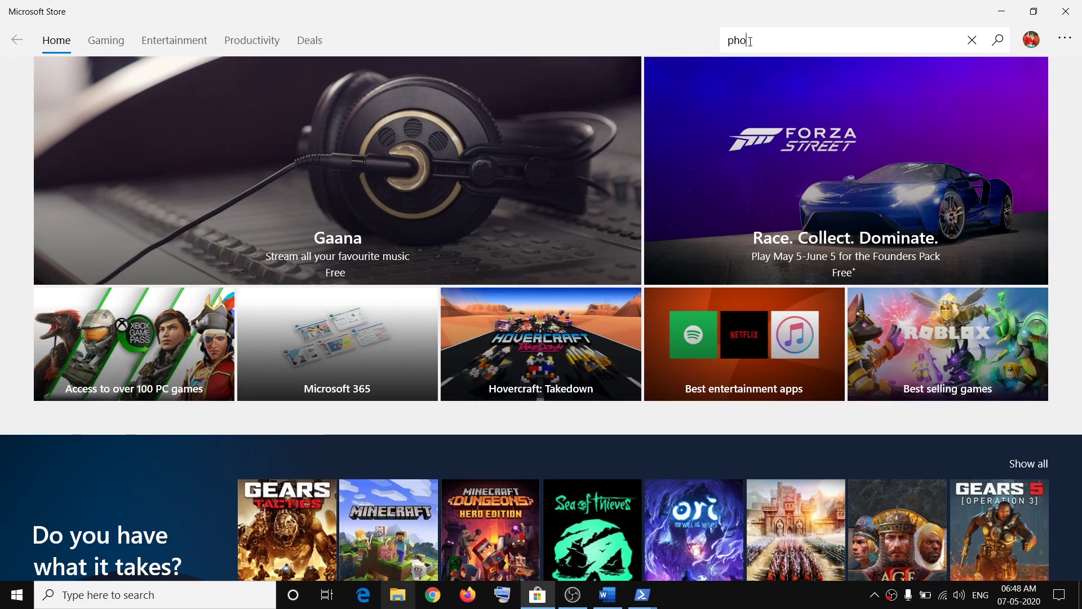
text(tos)
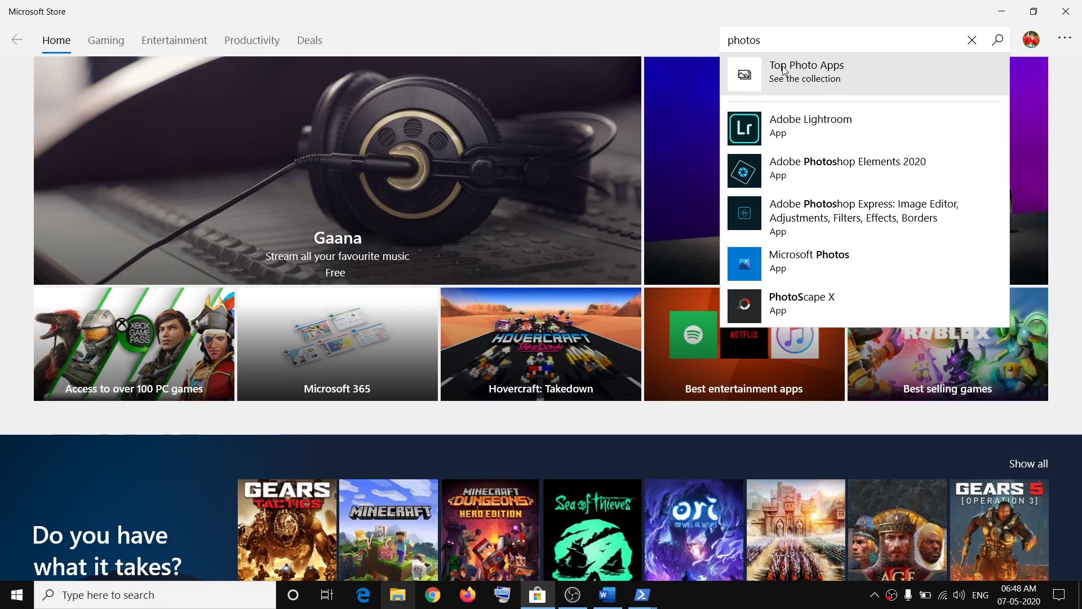
text(micro)
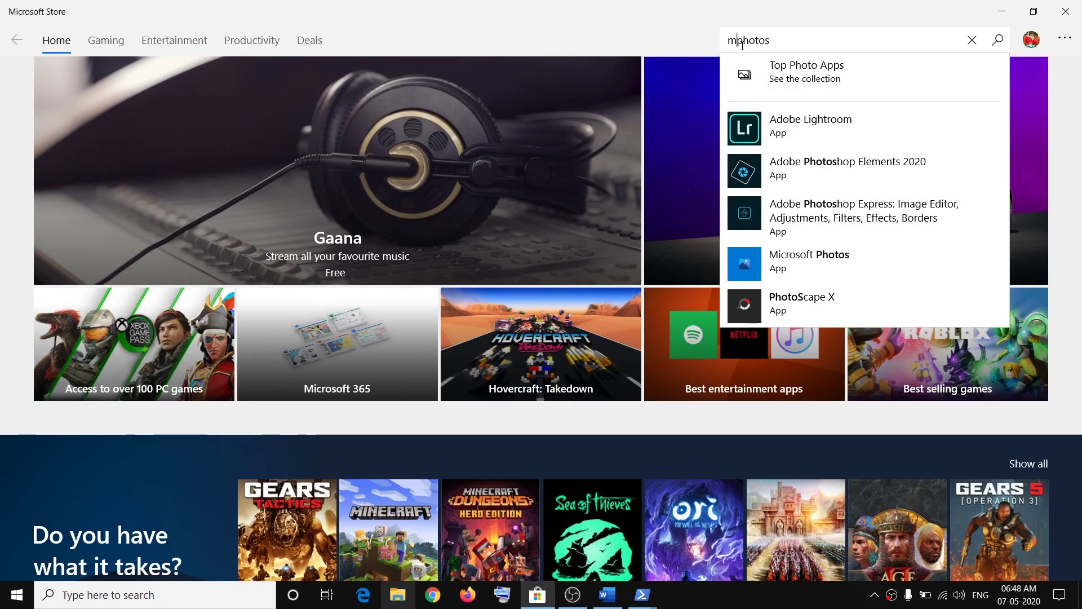
text(soft)
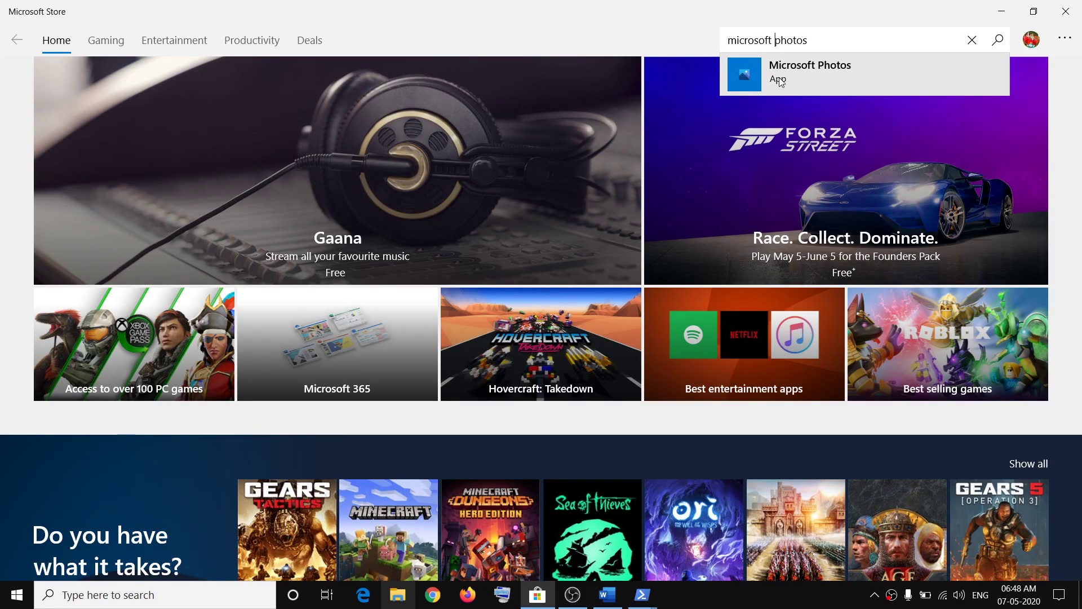
click(787, 72)
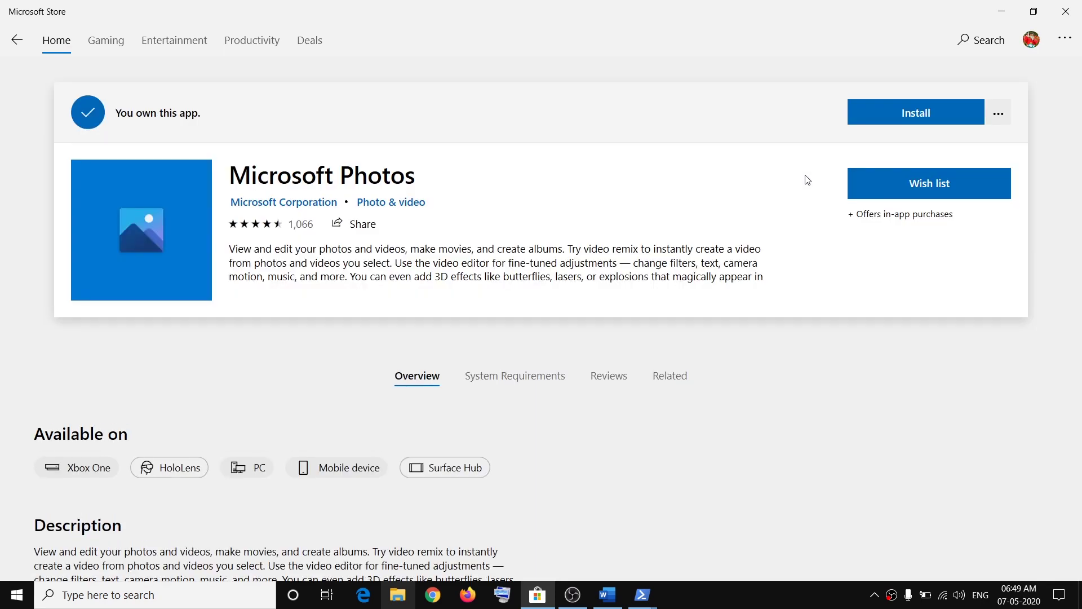
click(904, 124)
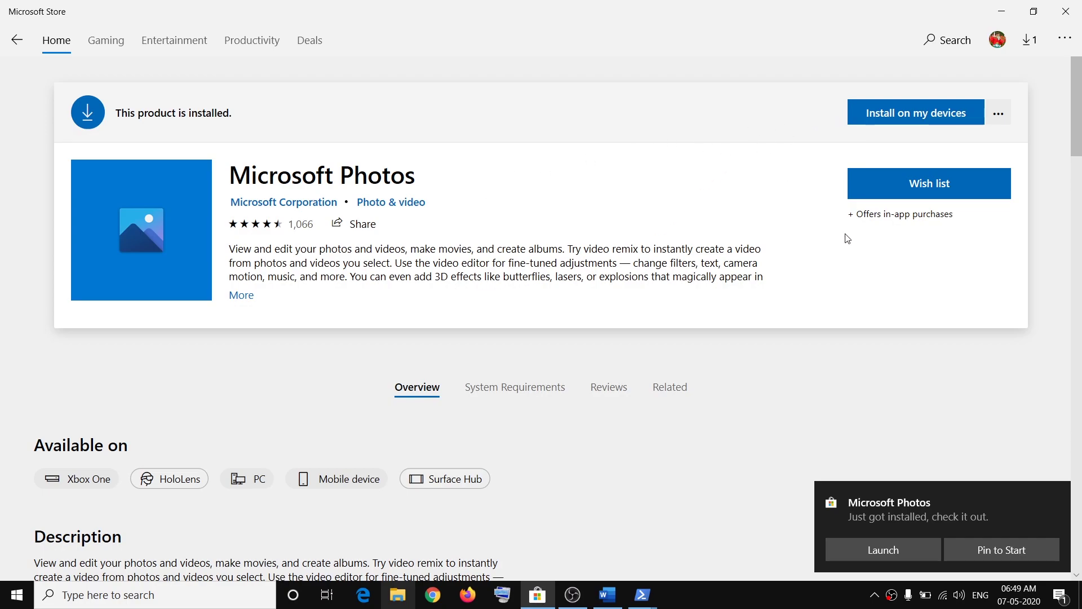
Launch the reinstalled Photos app from search, close it, and switch back to Word
click(211, 596)
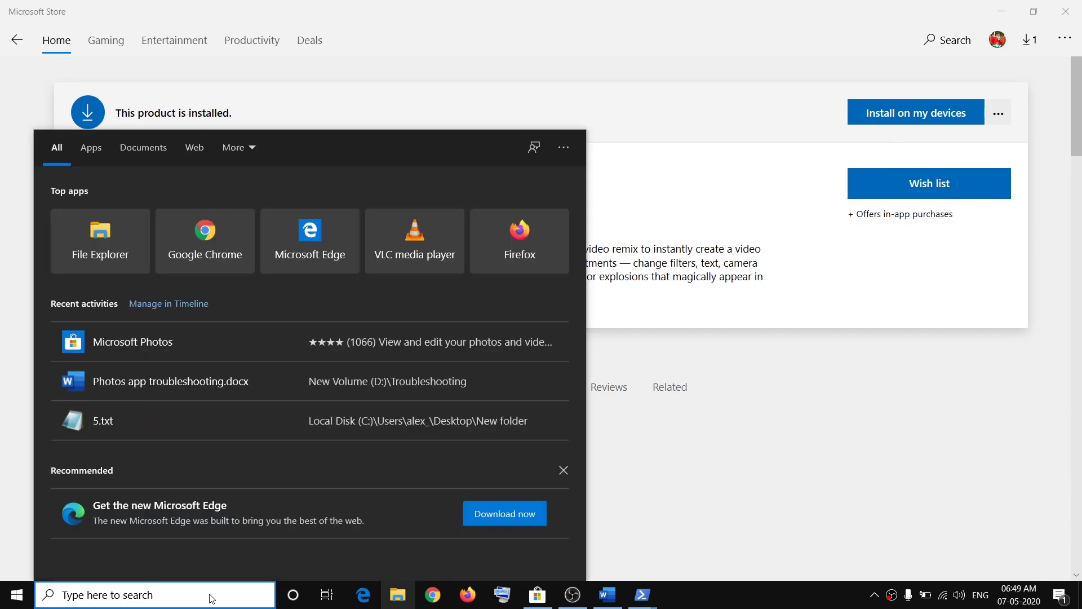
text(pho)
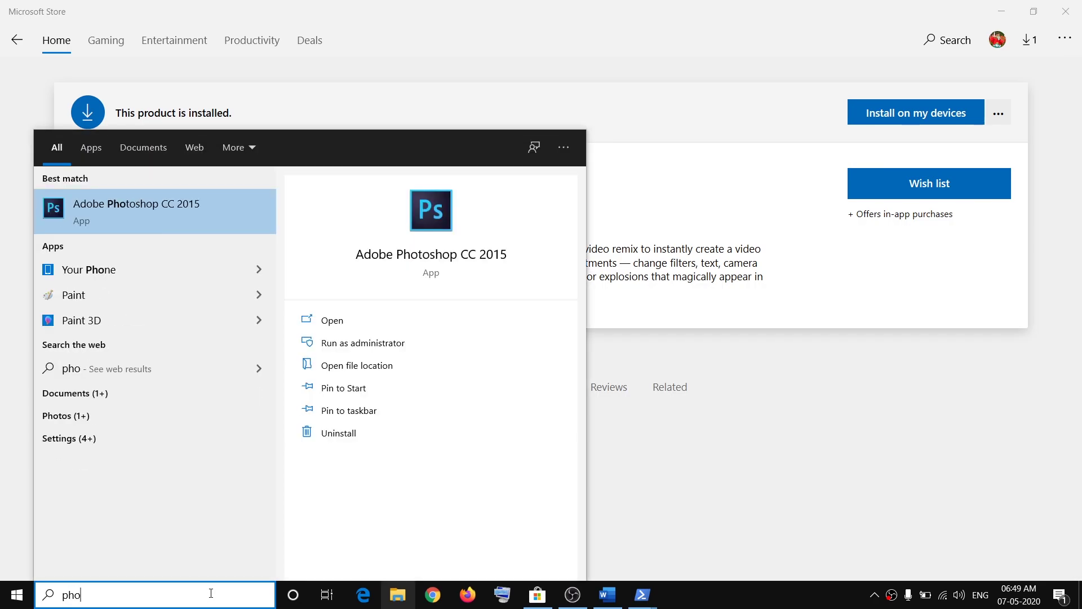
text(tos)
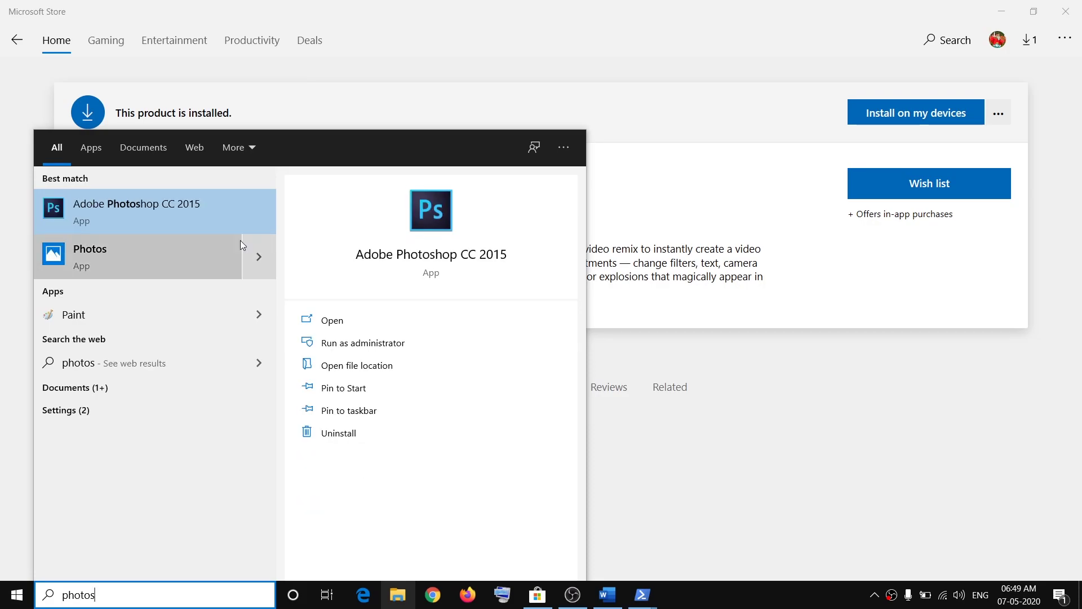
click(91, 262)
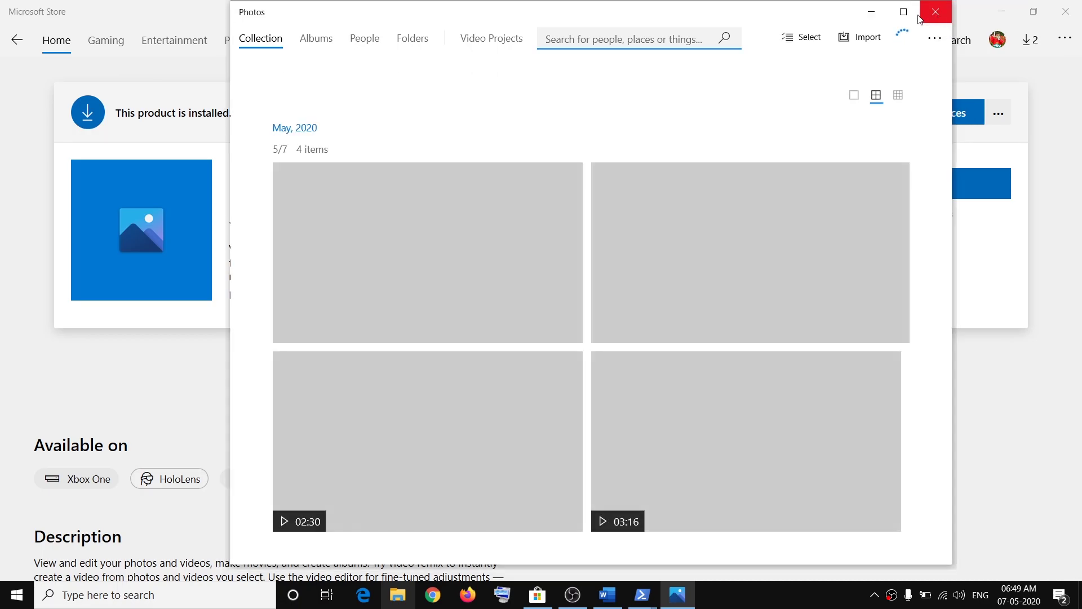
click(920, 18)
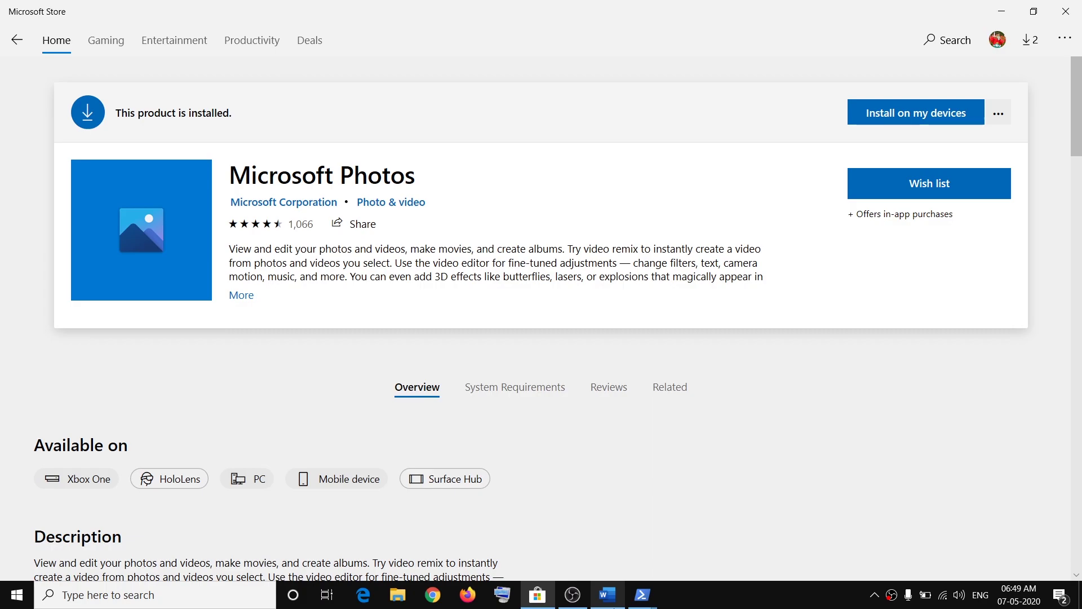
click(608, 595)
scroll(447, 370, up, 3)
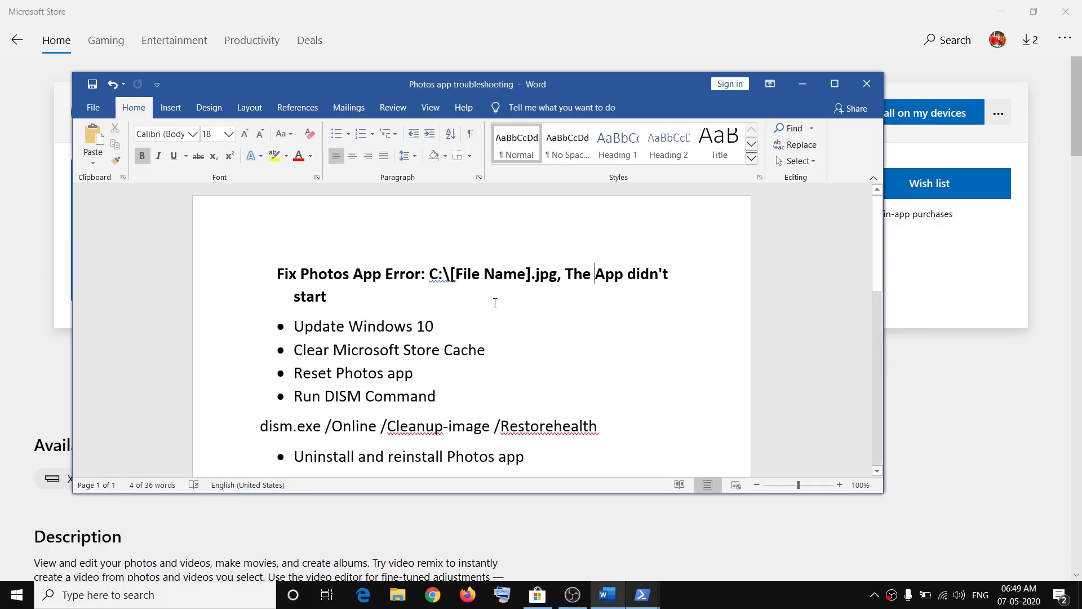
click(594, 274)
drag(571, 274, 384, 275)
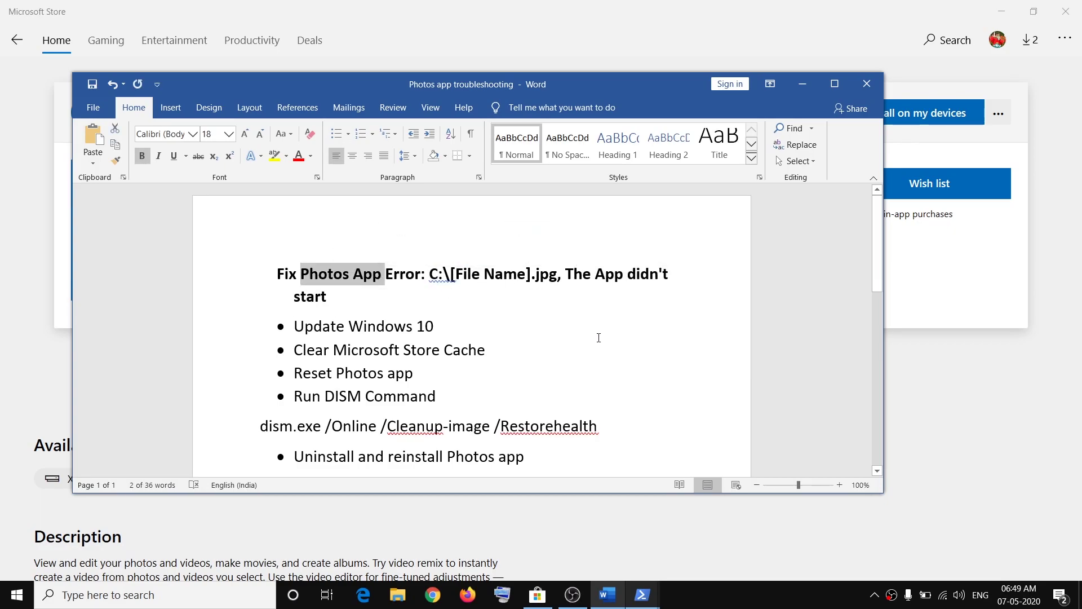
click(776, 603)
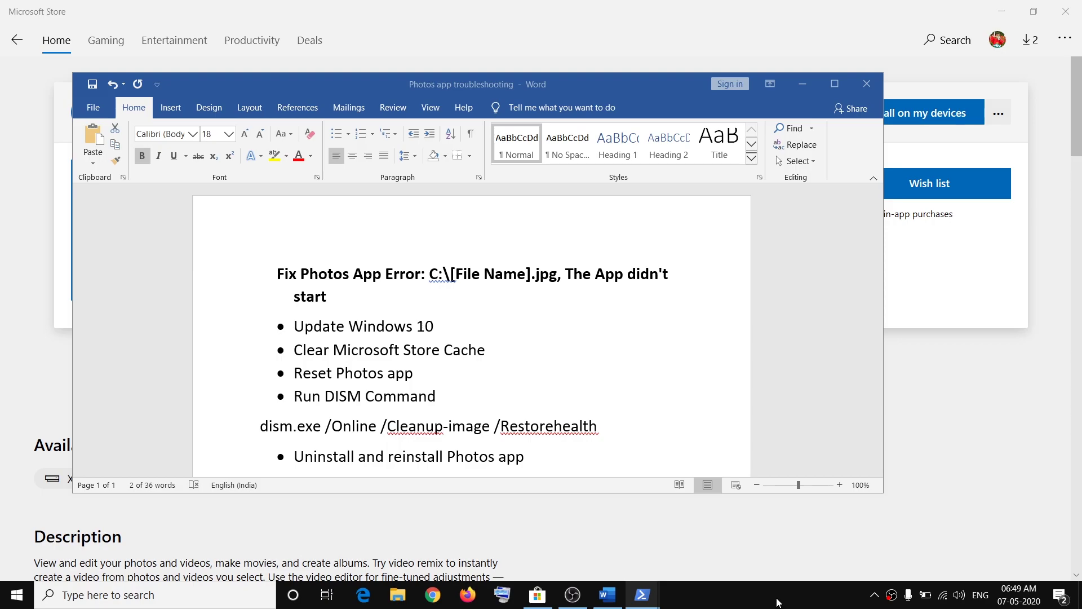